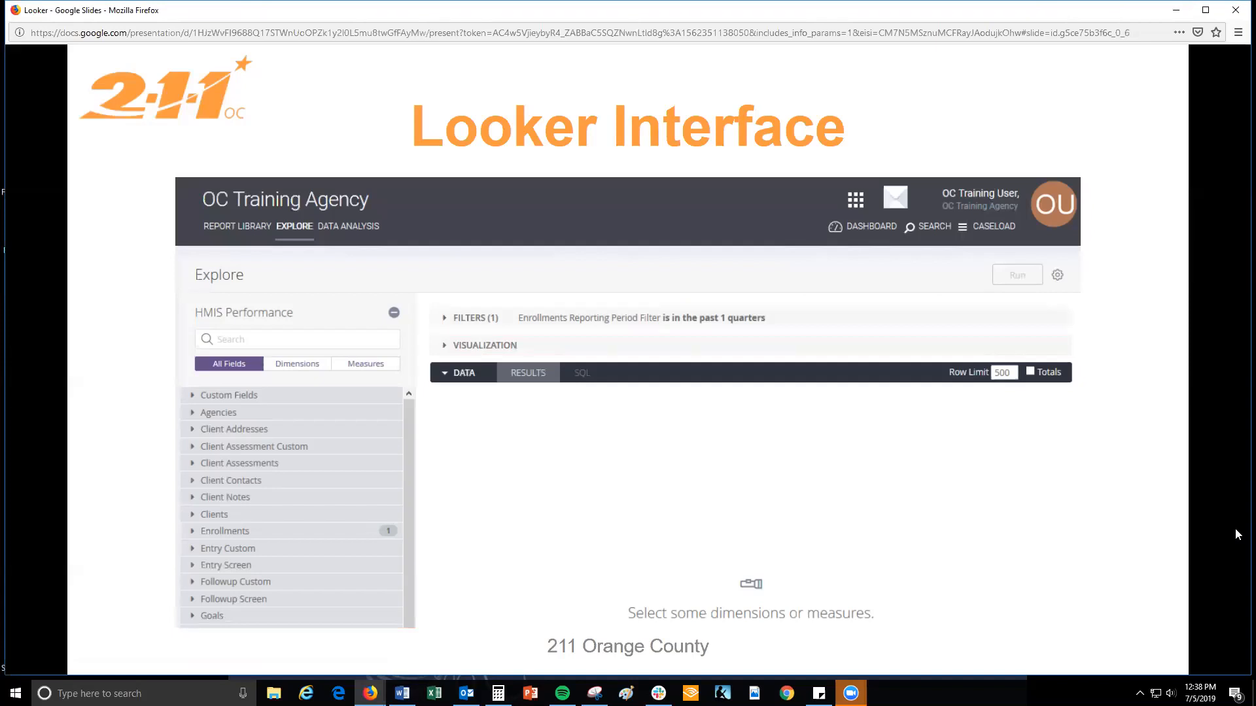
{"action": "key", "text": "Right"}
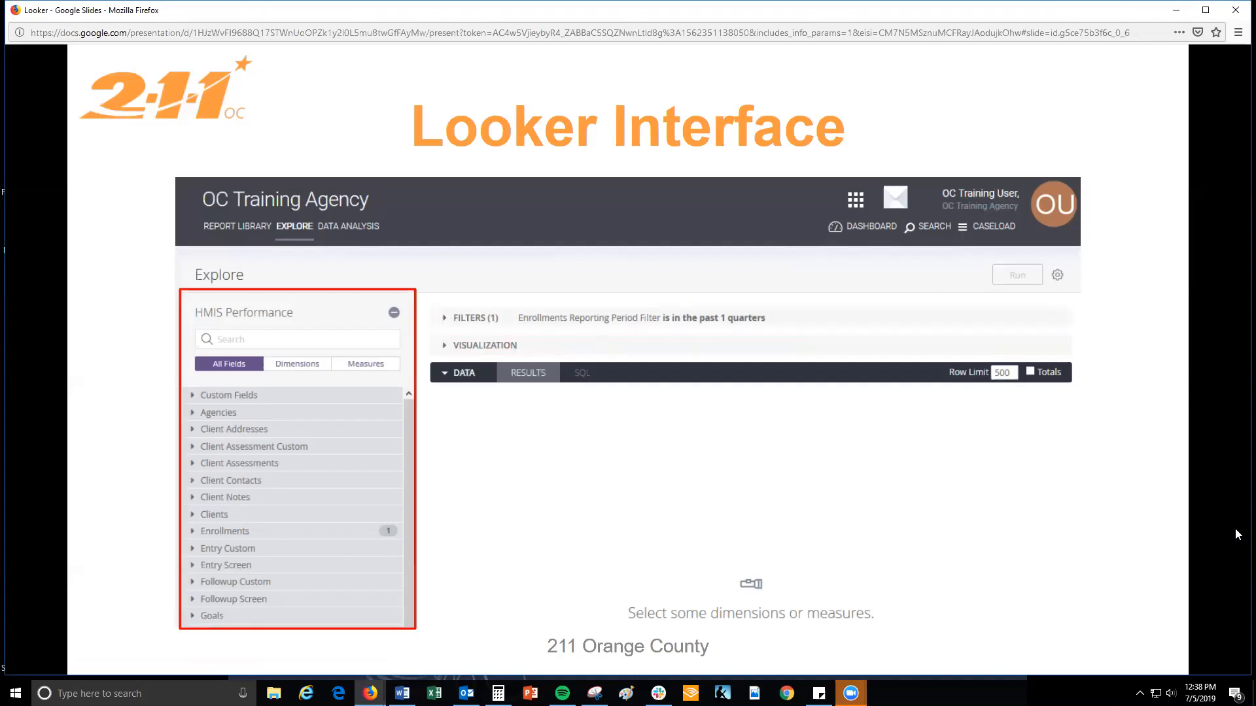
{"action": "key", "text": "Right"}
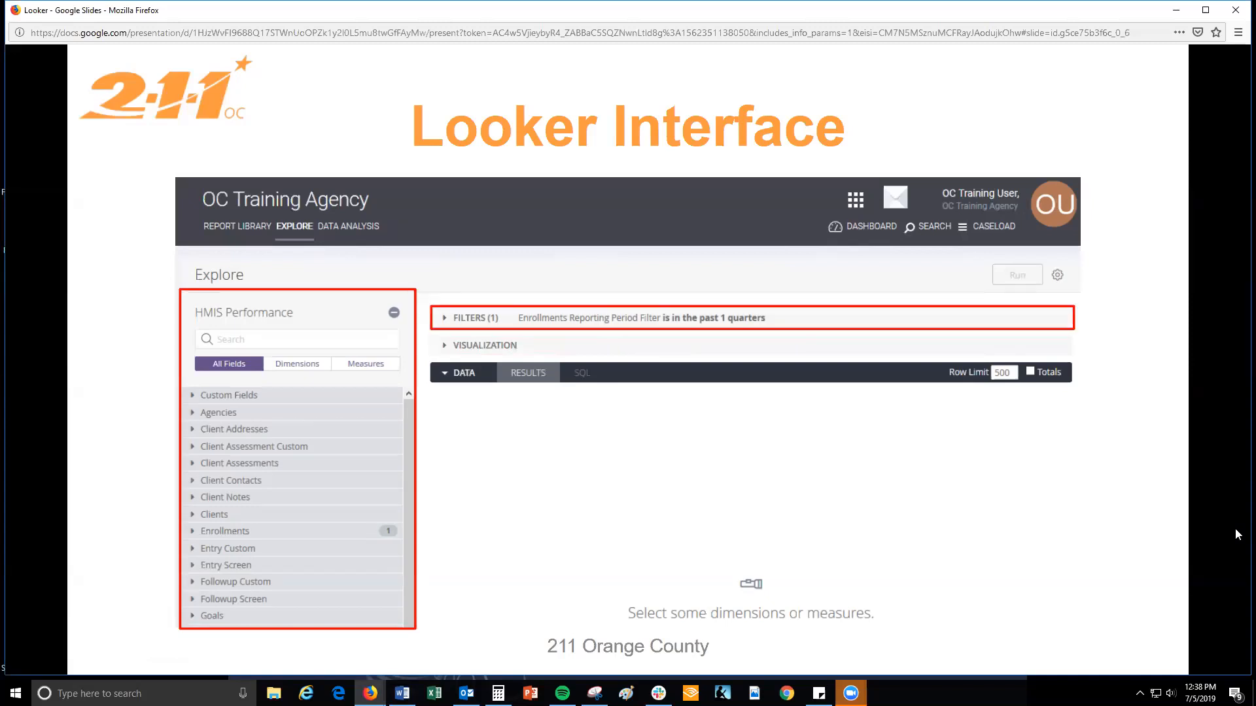
{"action": "key", "text": "Right"}
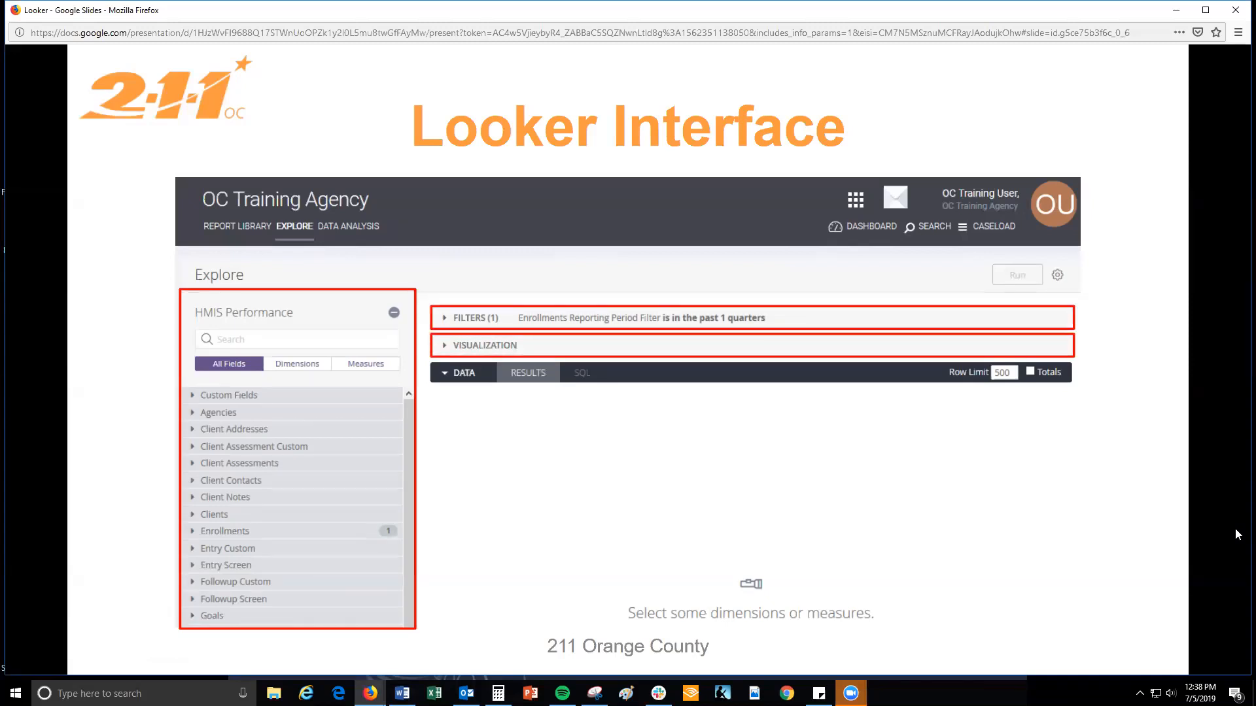
{"action": "key", "text": "Right"}
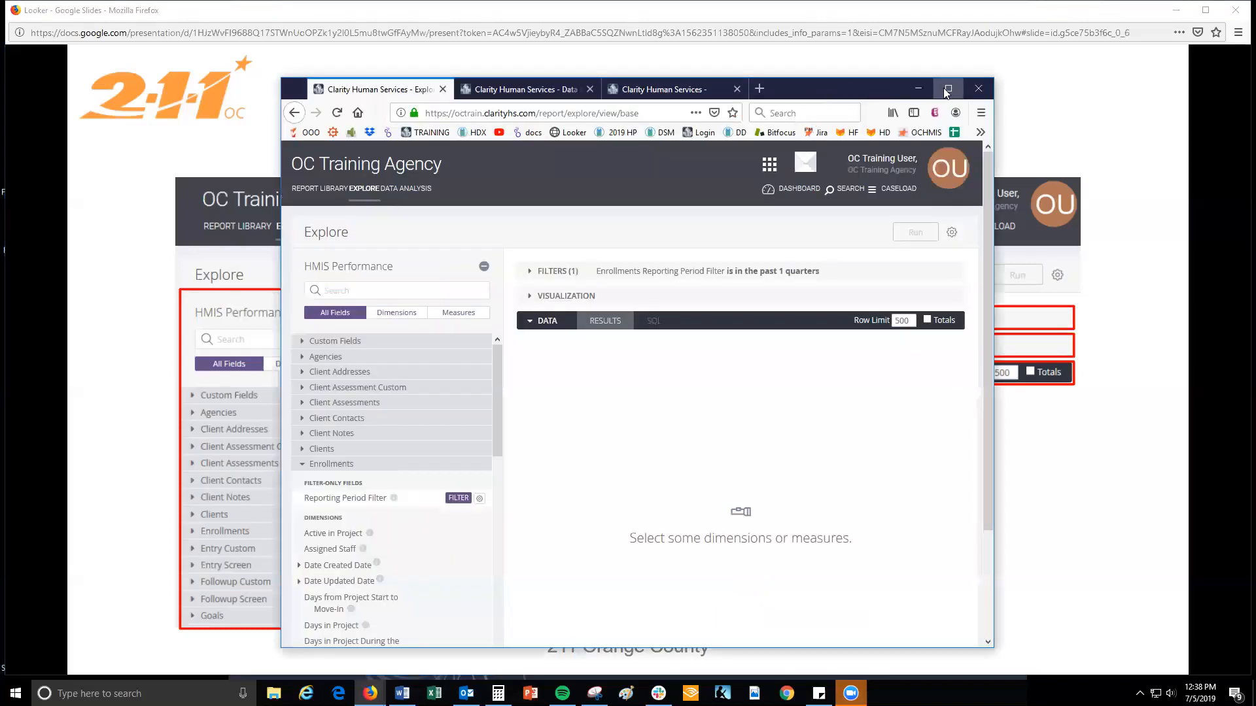
In the maximized Clarity Human Services window, collapse the Enrollments field group and expand Clients to review its dimensions and measures.
{"action": "left_click", "coordinate": [944, 88]}
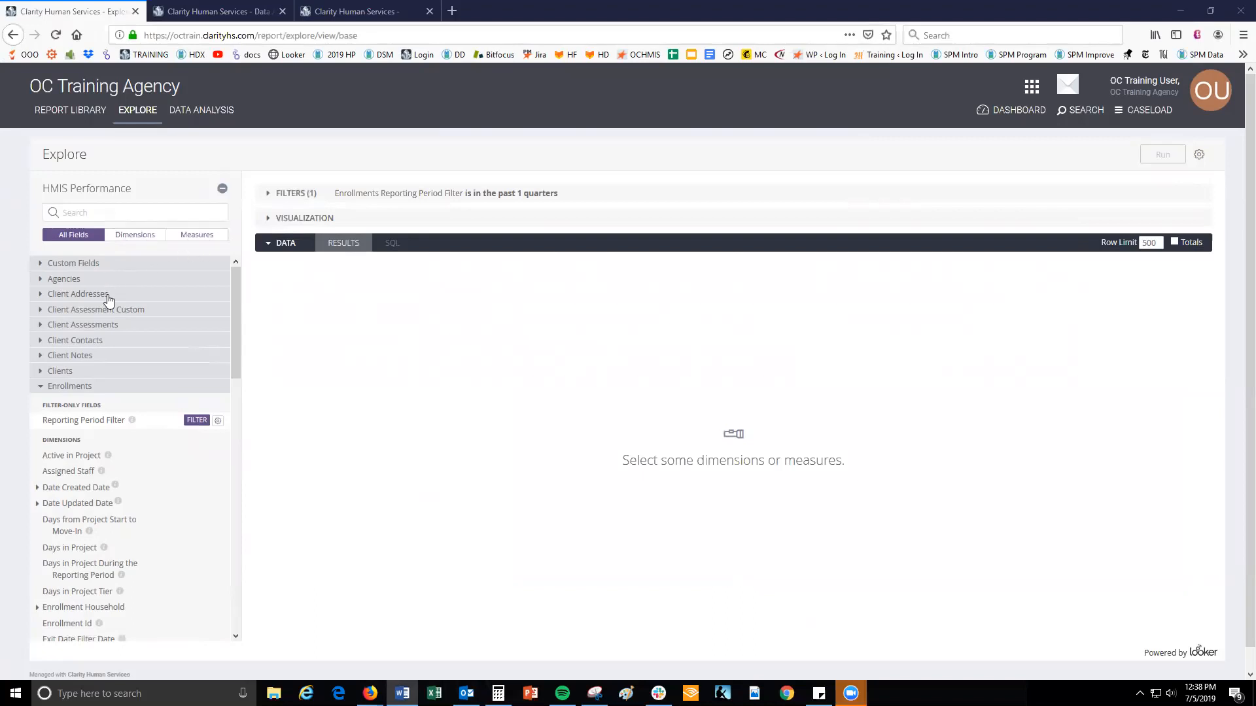
{"action": "left_click", "coordinate": [114, 387]}
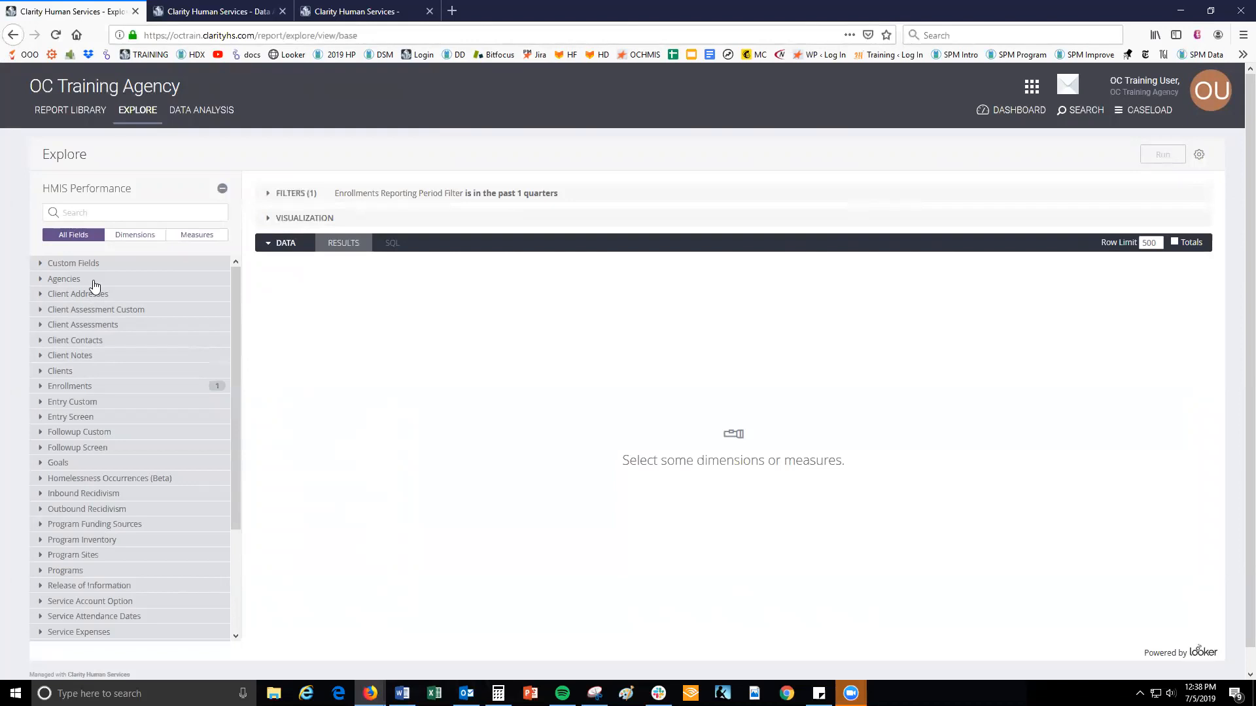
{"action": "left_click", "coordinate": [96, 376]}
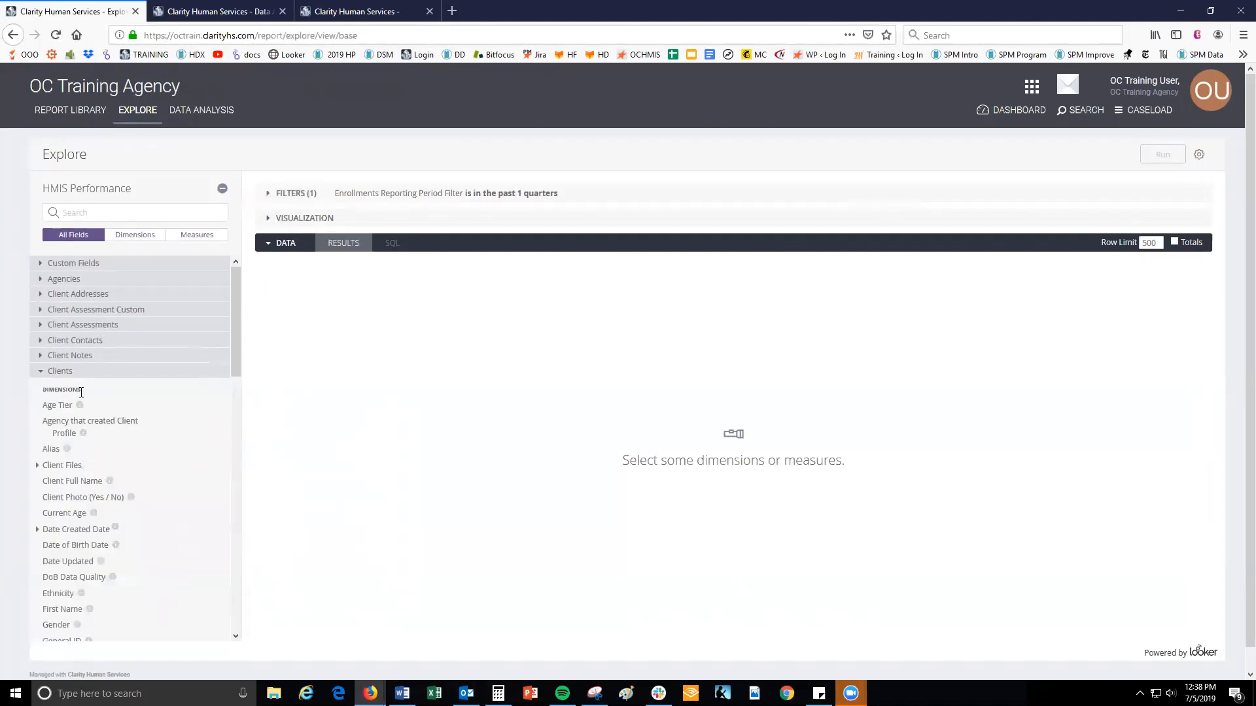
{"action": "scroll", "coordinate": [121, 465], "scroll_direction": "down", "scroll_amount": 1}
{"action": "scroll", "coordinate": [122, 465], "scroll_direction": "down", "scroll_amount": 10}
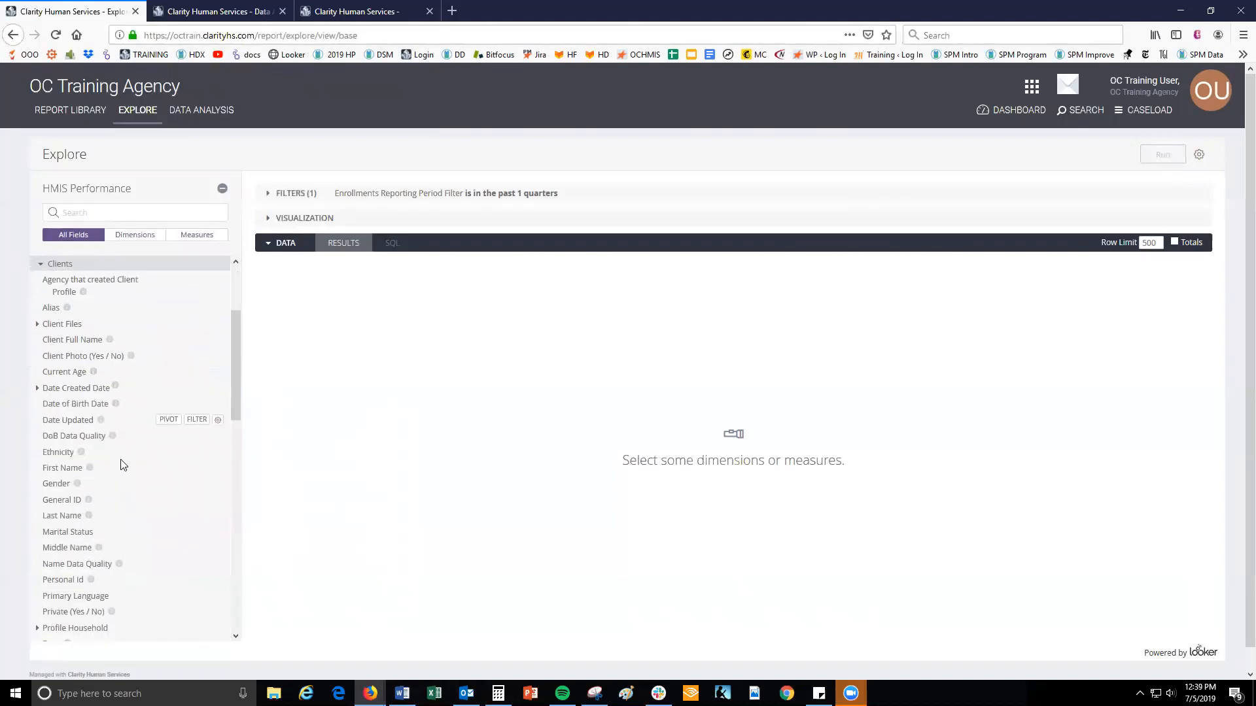
{"action": "scroll", "coordinate": [98, 388], "scroll_direction": "up", "scroll_amount": 2}
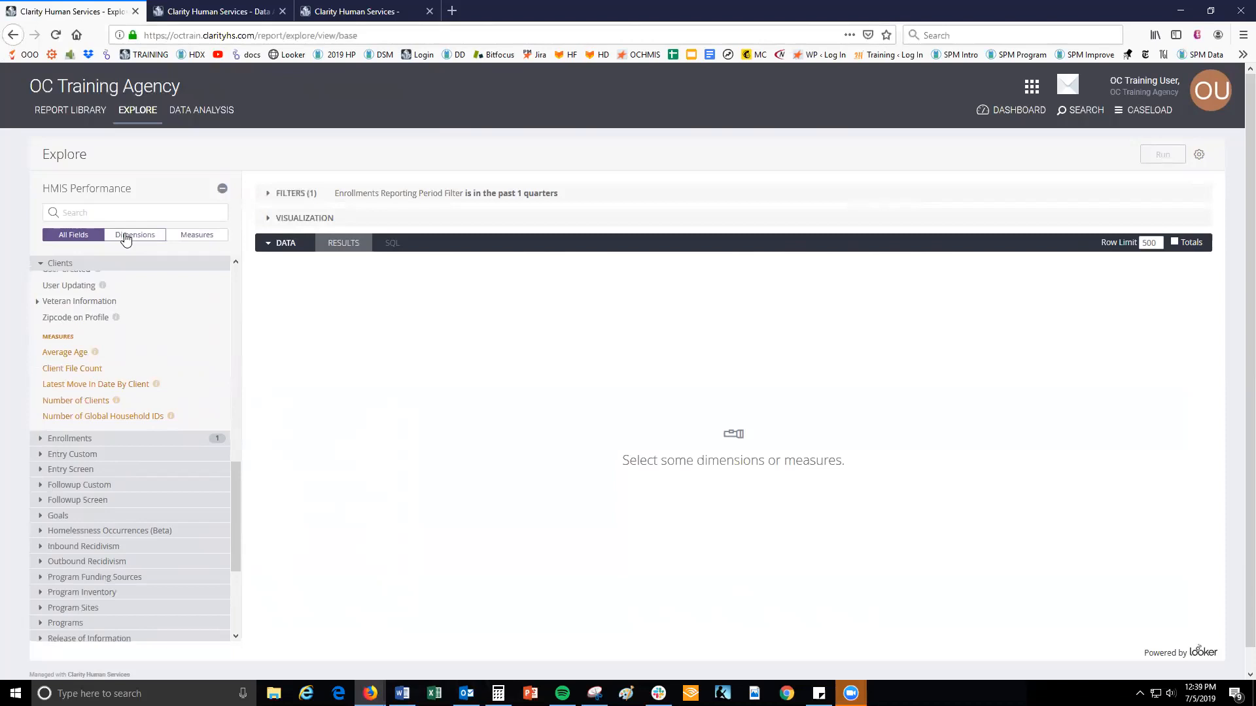
{"action": "scroll", "coordinate": [151, 292], "scroll_direction": "up", "scroll_amount": 1}
{"action": "scroll", "coordinate": [150, 292], "scroll_direction": "up", "scroll_amount": 2}
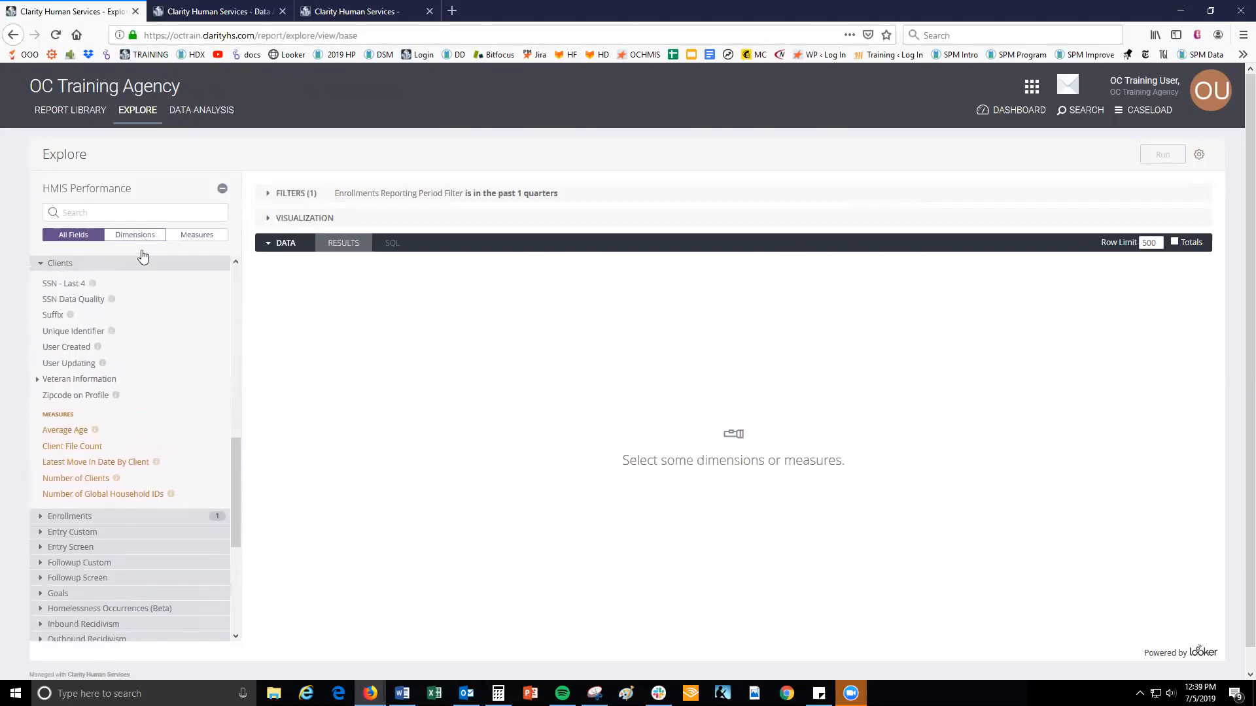
Show only dimensions, only measures and all fields again in the HMIS Performance field list, and look through the Clients dimensions.
{"action": "left_click", "coordinate": [138, 236]}
{"action": "scroll", "coordinate": [143, 318], "scroll_direction": "up", "scroll_amount": 1}
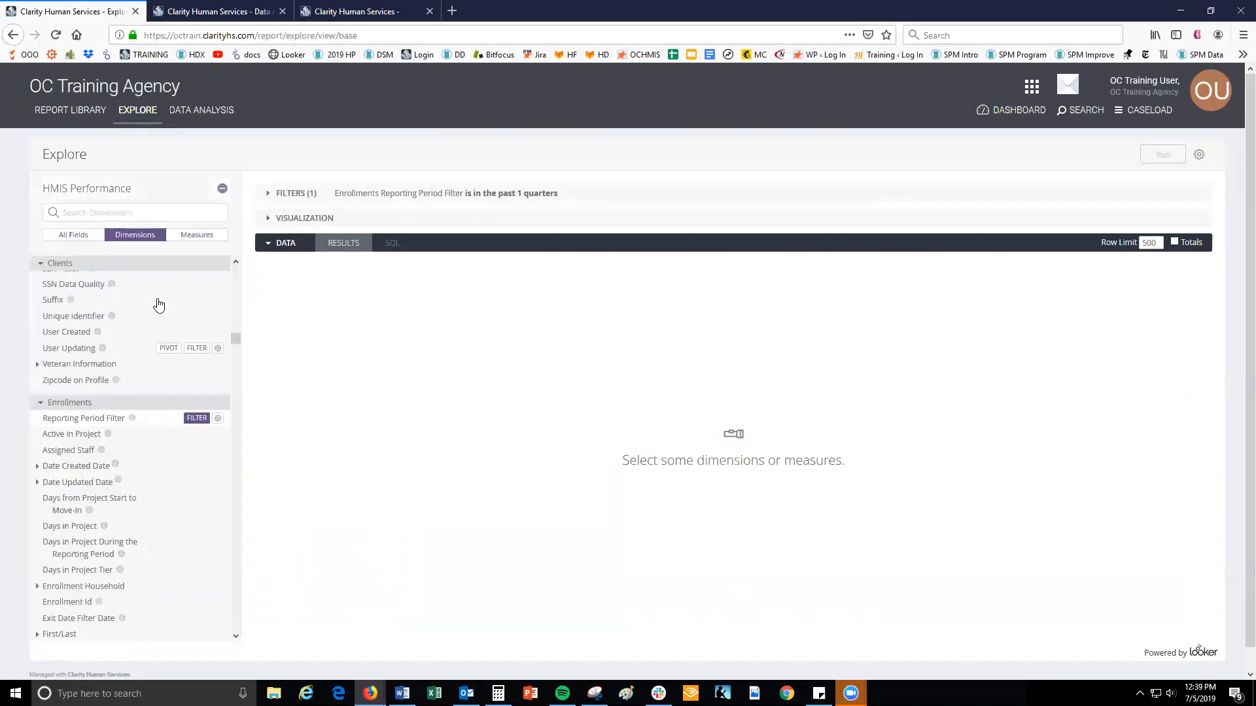
{"action": "left_click", "coordinate": [197, 235]}
{"action": "scroll", "coordinate": [168, 357], "scroll_direction": "up", "scroll_amount": 5}
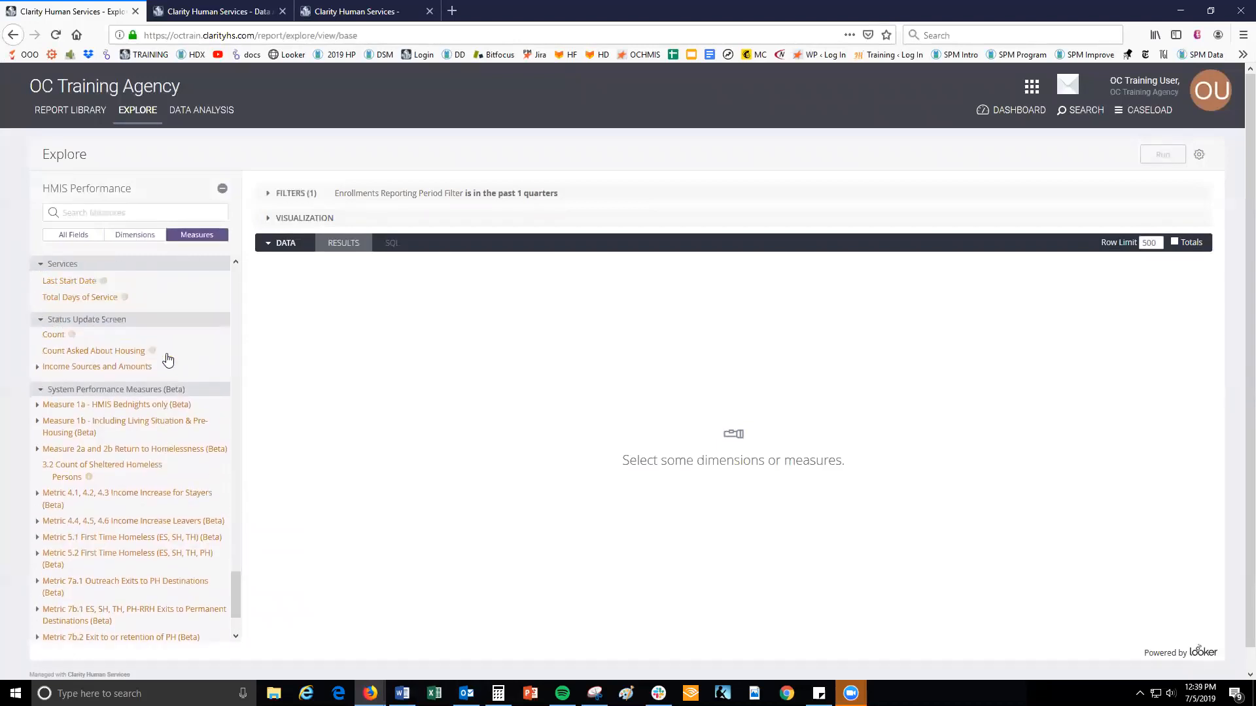
{"action": "left_click", "coordinate": [73, 235]}
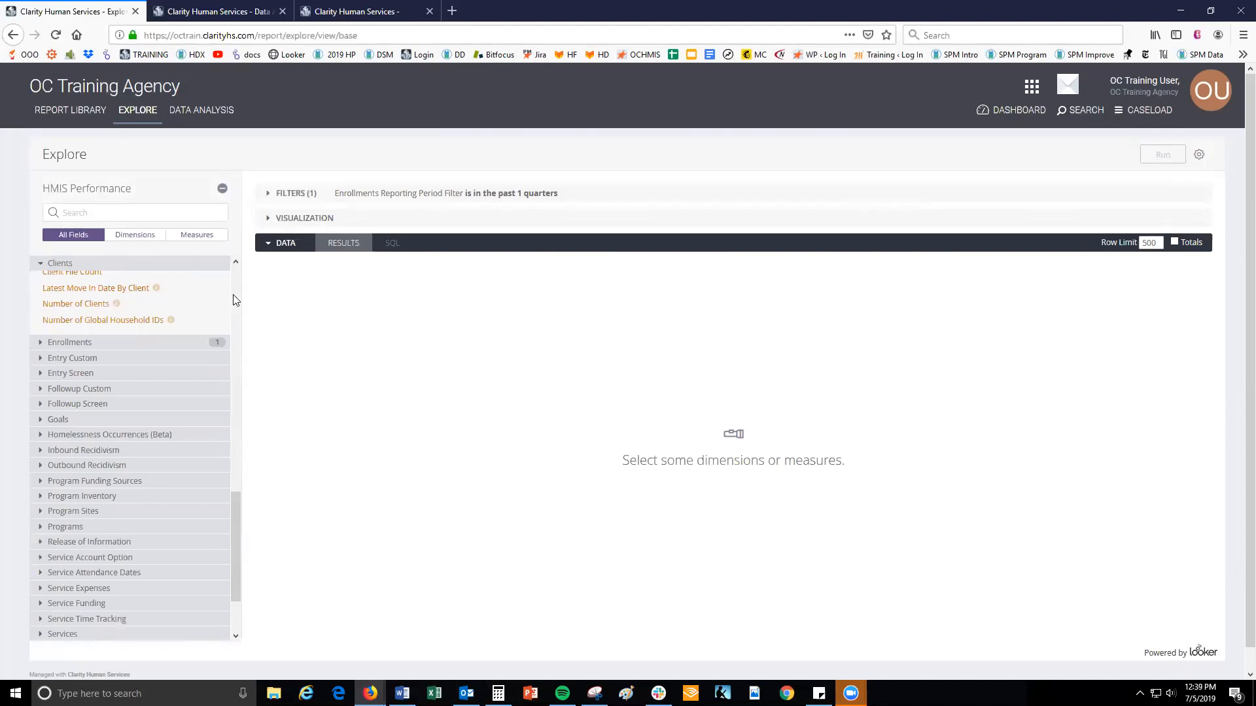
{"action": "scroll", "coordinate": [74, 330], "scroll_direction": "up", "scroll_amount": 5}
{"action": "scroll", "coordinate": [74, 331], "scroll_direction": "up", "scroll_amount": 5}
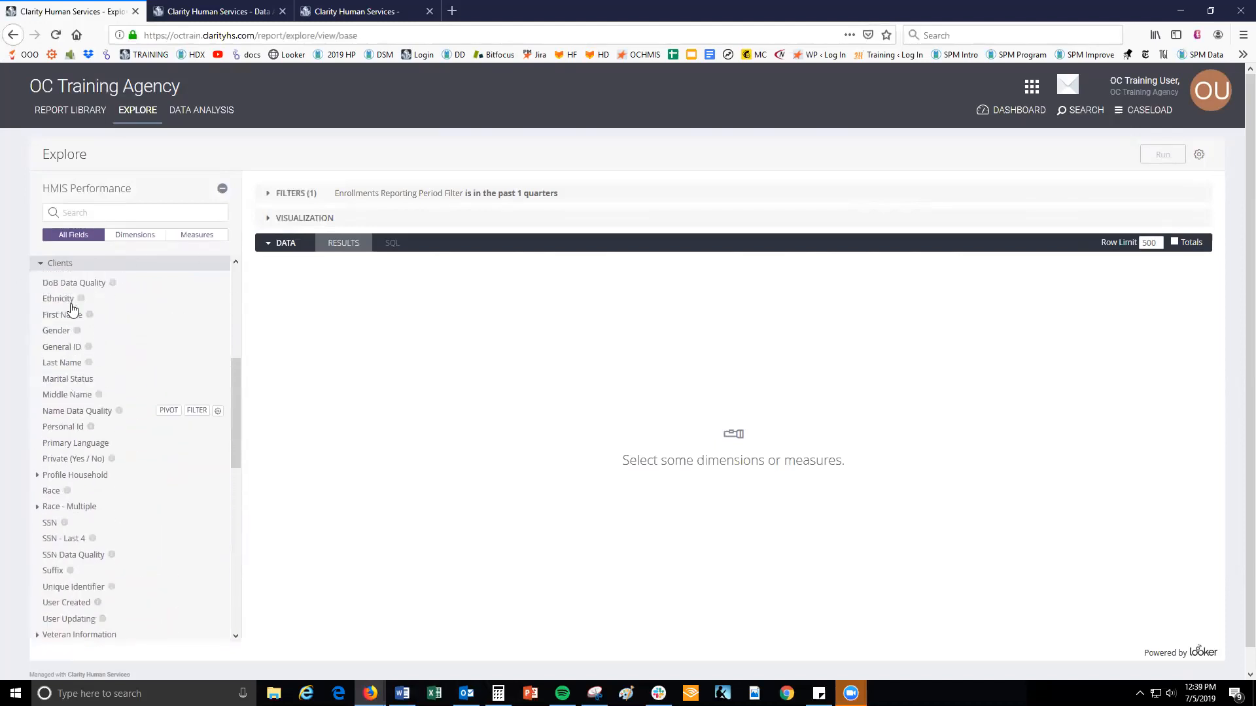
{"action": "scroll", "coordinate": [100, 385], "scroll_direction": "up", "scroll_amount": 2}
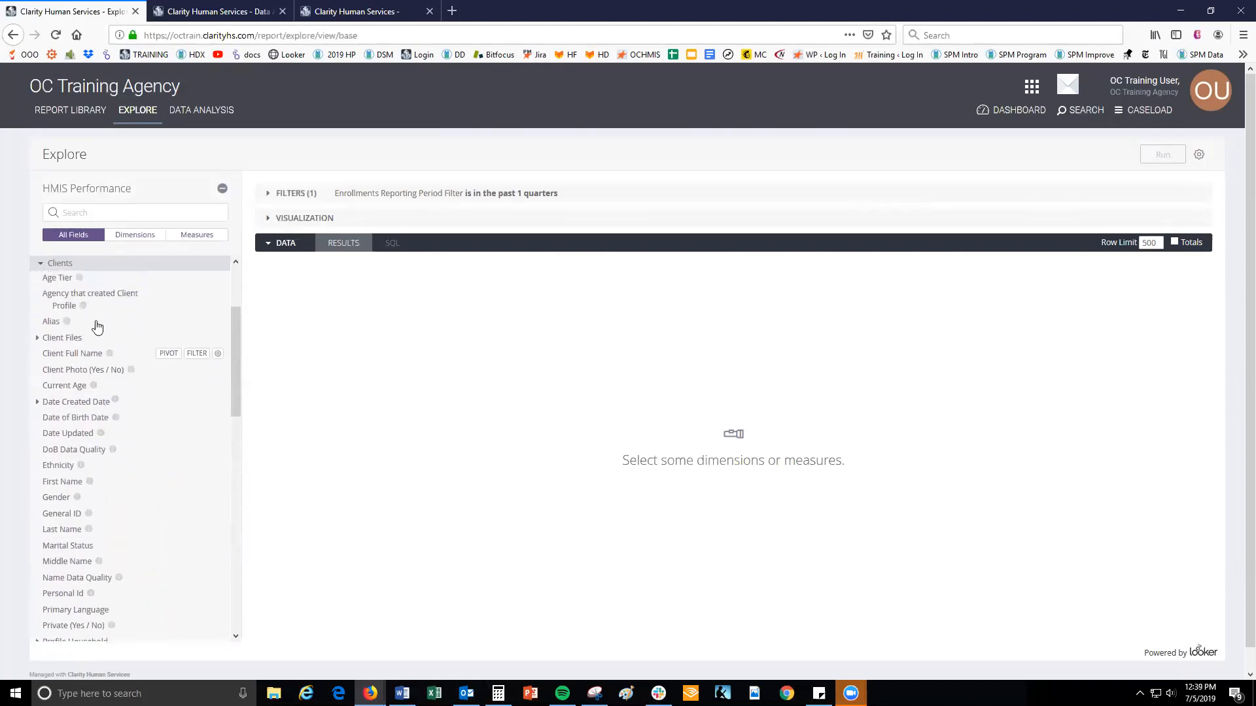
{"action": "scroll", "coordinate": [140, 440], "scroll_direction": "down", "scroll_amount": 1}
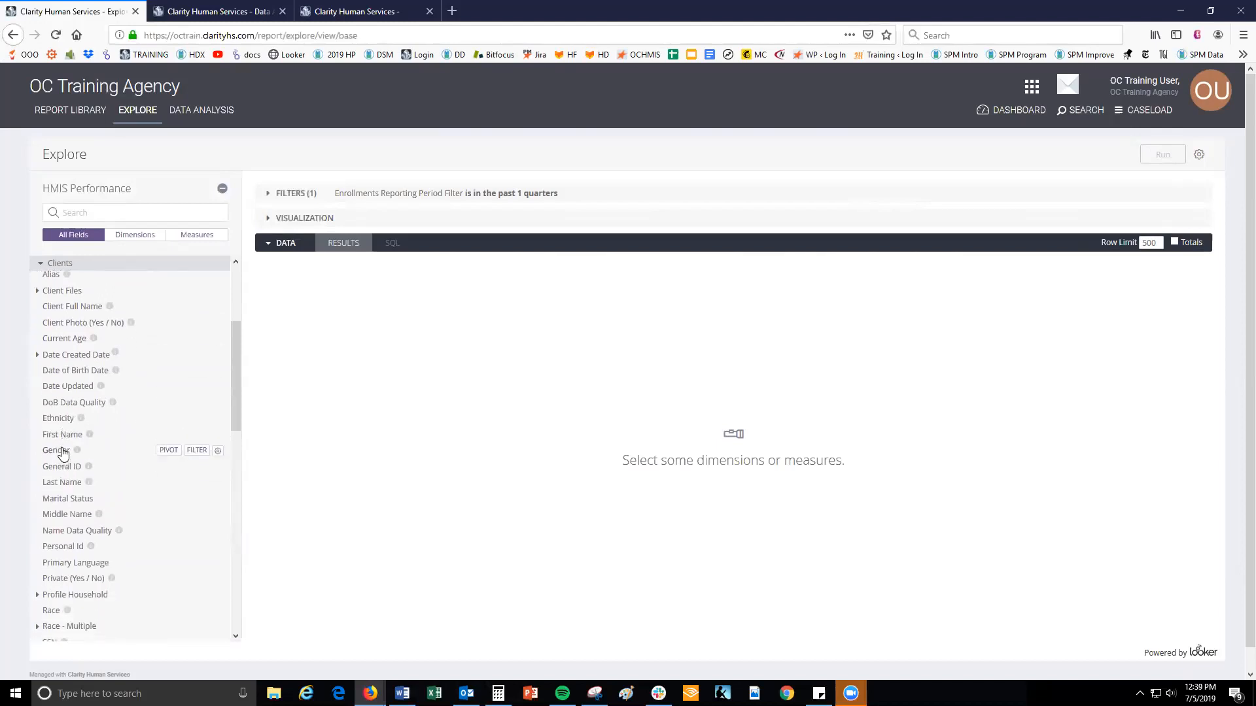
{"action": "scroll", "coordinate": [63, 453], "scroll_direction": "down", "scroll_amount": 1}
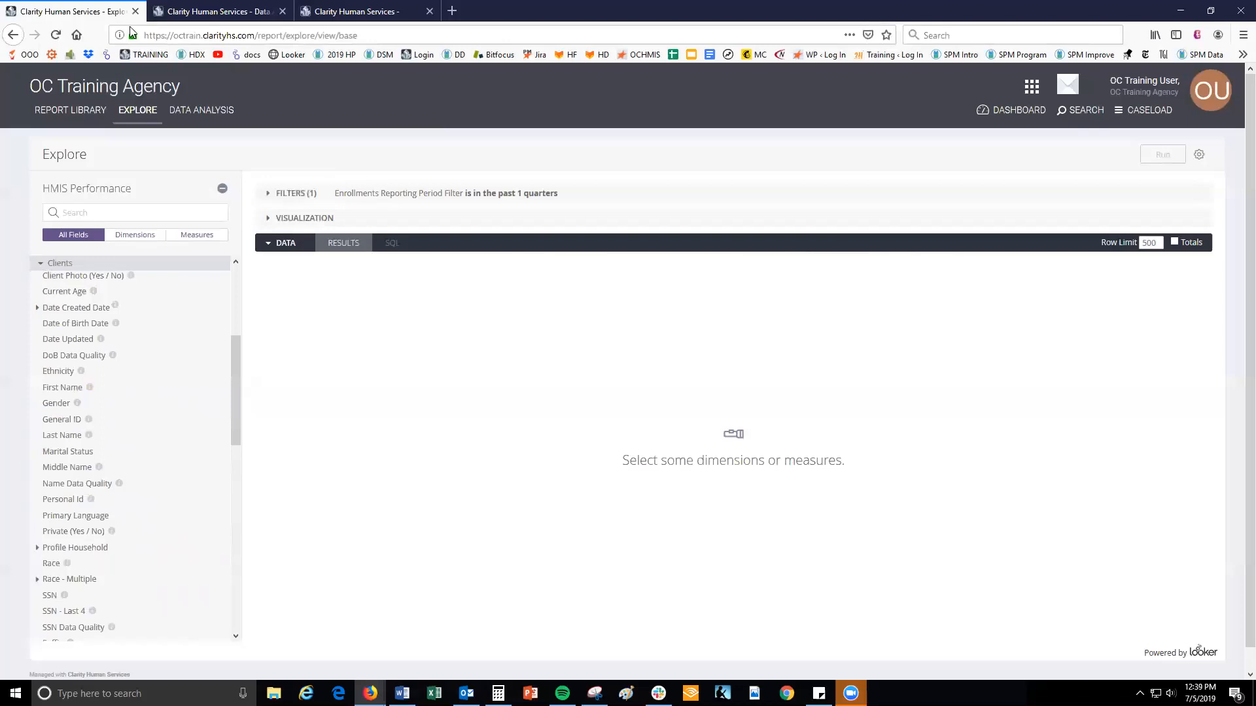
Compare the Race values in the Data Analysis report with the race choices on the sample client's profile.
{"action": "left_click", "coordinate": [188, 3]}
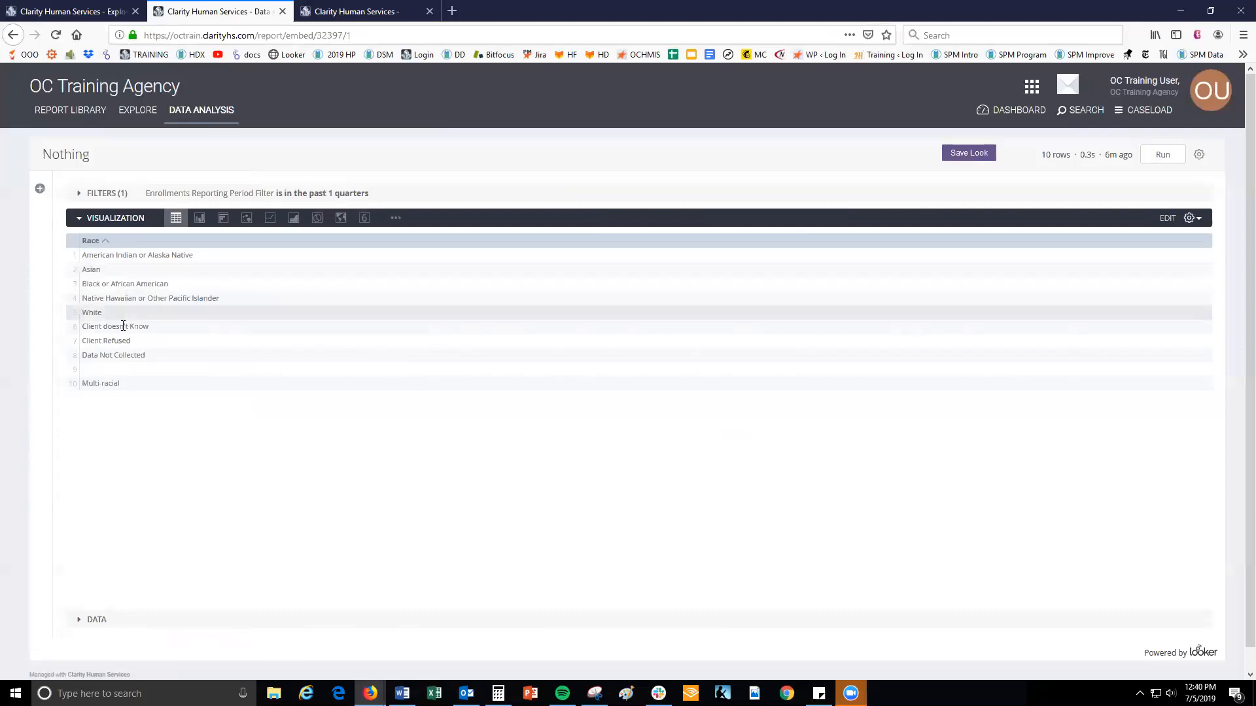
{"action": "left_click", "coordinate": [332, 12]}
{"action": "scroll", "coordinate": [160, 401], "scroll_direction": "down", "scroll_amount": 3}
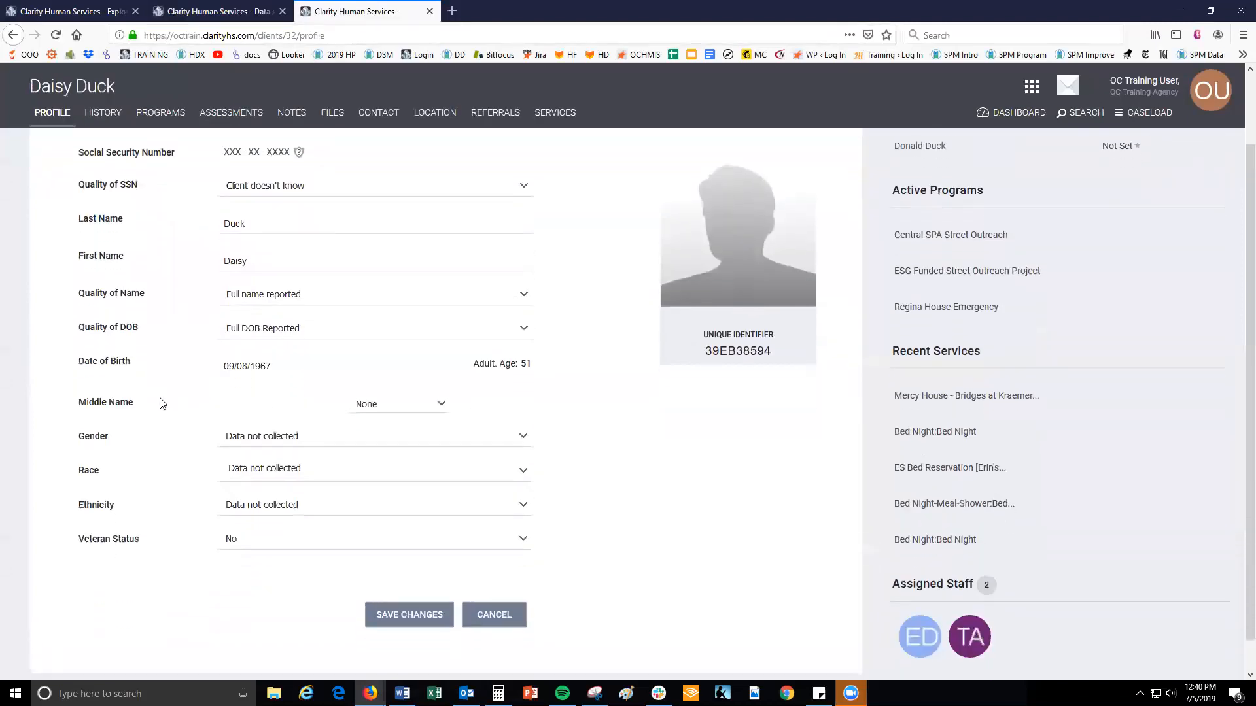
{"action": "left_click", "coordinate": [522, 437]}
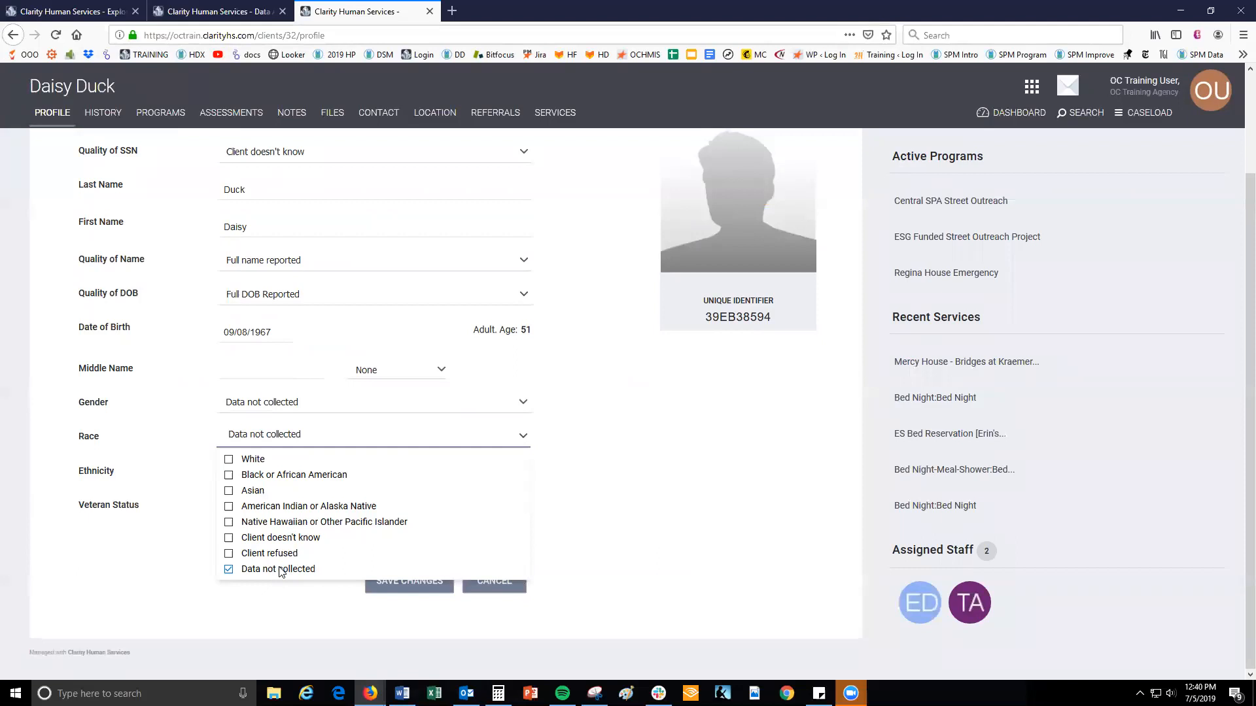
Return to the Explore page, add the Gender dimension from the Clients group and run the query.
{"action": "left_click", "coordinate": [68, 22]}
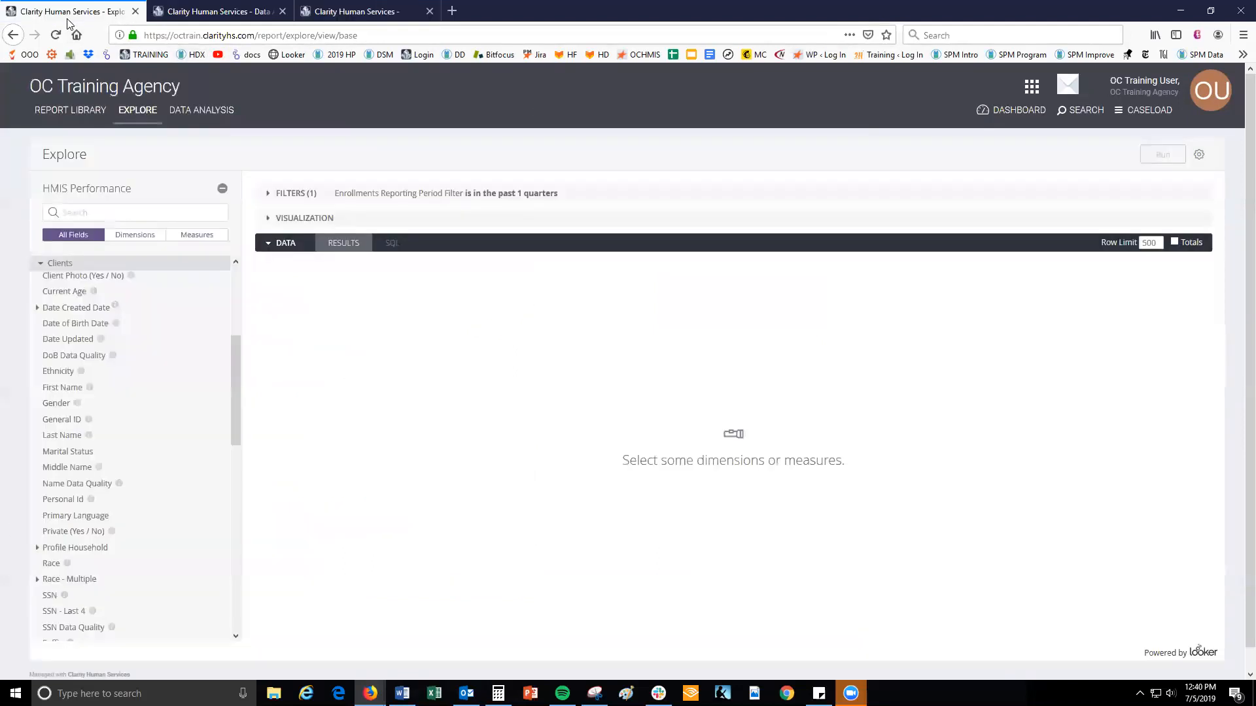
{"action": "scroll", "coordinate": [149, 327], "scroll_direction": "down", "scroll_amount": 3}
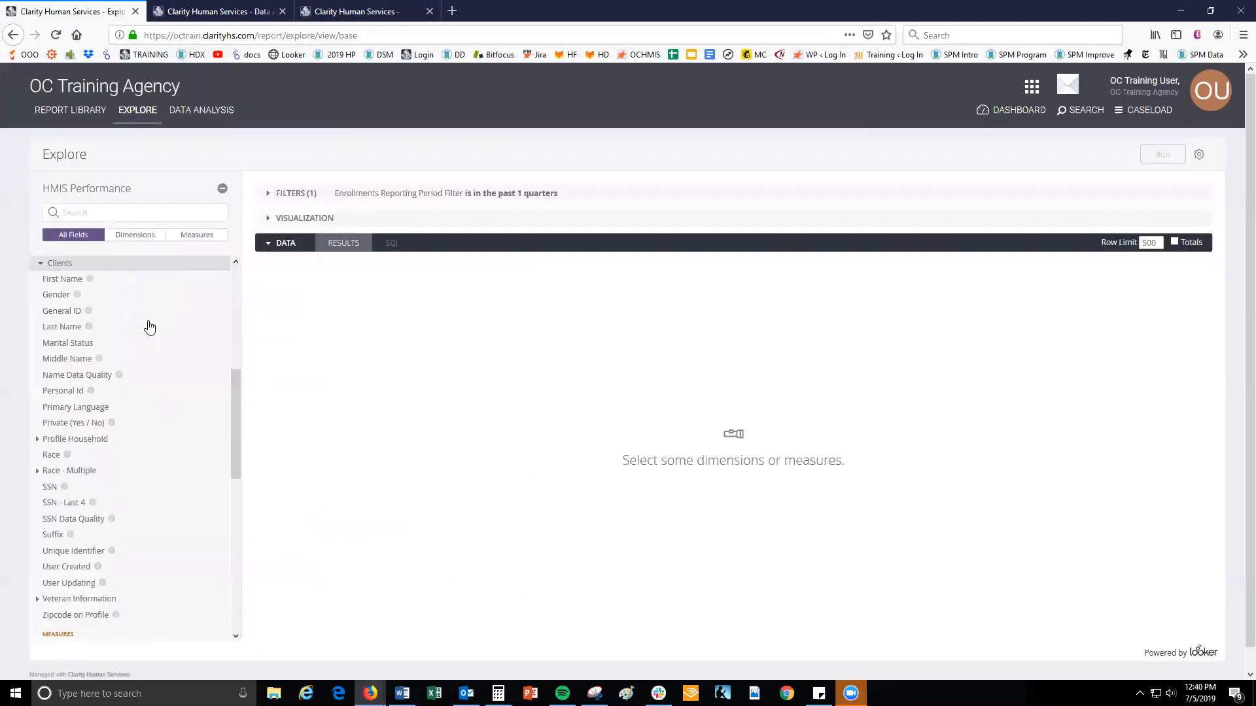
{"action": "scroll", "coordinate": [150, 327], "scroll_direction": "down", "scroll_amount": 8}
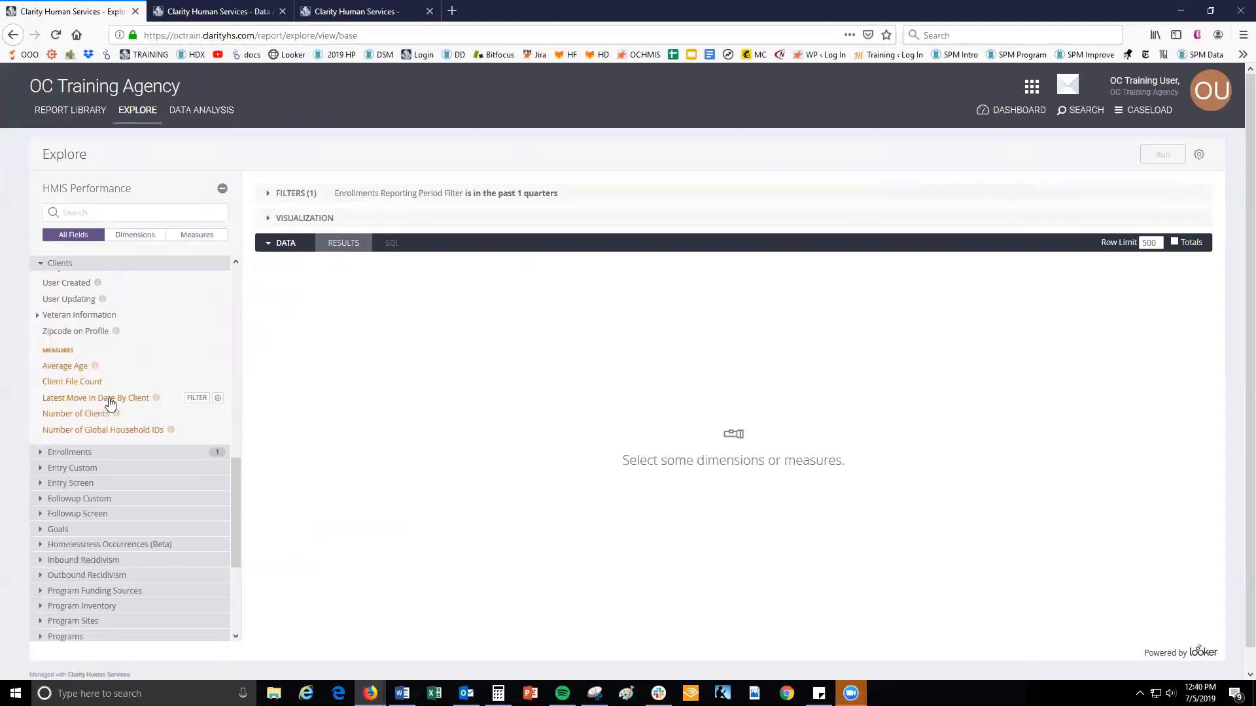
{"action": "scroll", "coordinate": [109, 404], "scroll_direction": "up", "scroll_amount": 2}
{"action": "scroll", "coordinate": [110, 403], "scroll_direction": "up", "scroll_amount": 5}
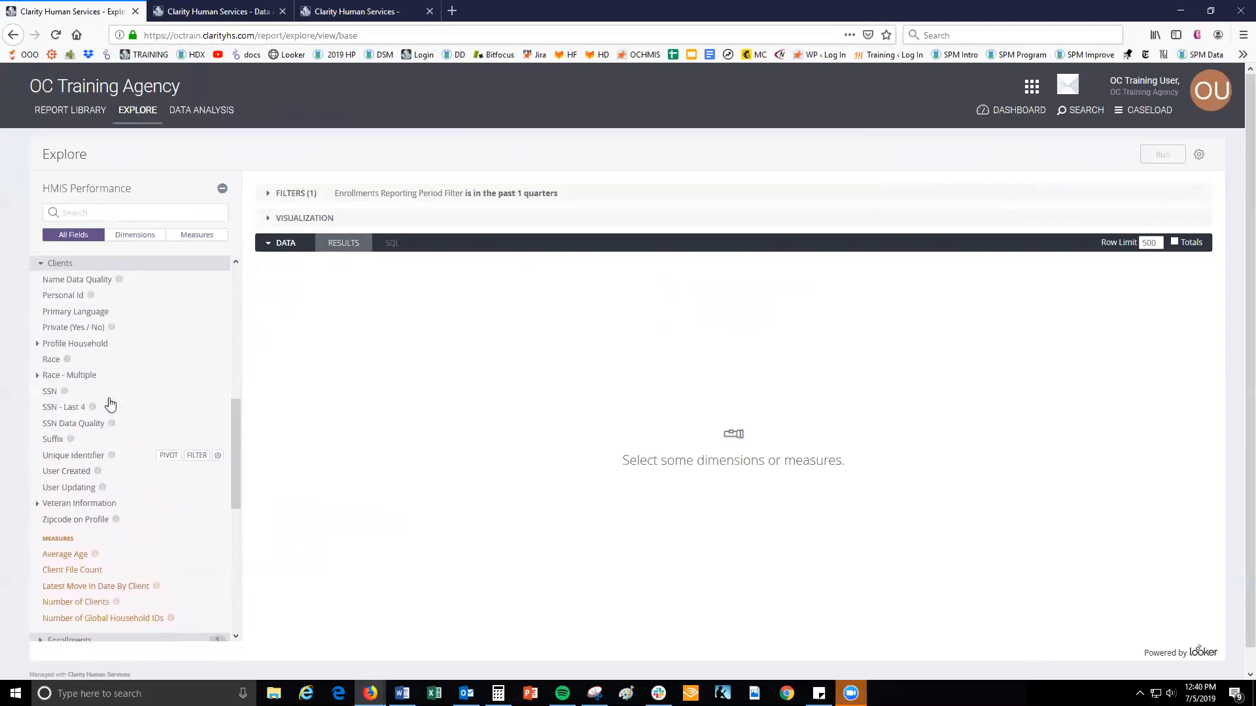
{"action": "scroll", "coordinate": [110, 403], "scroll_direction": "up", "scroll_amount": 2}
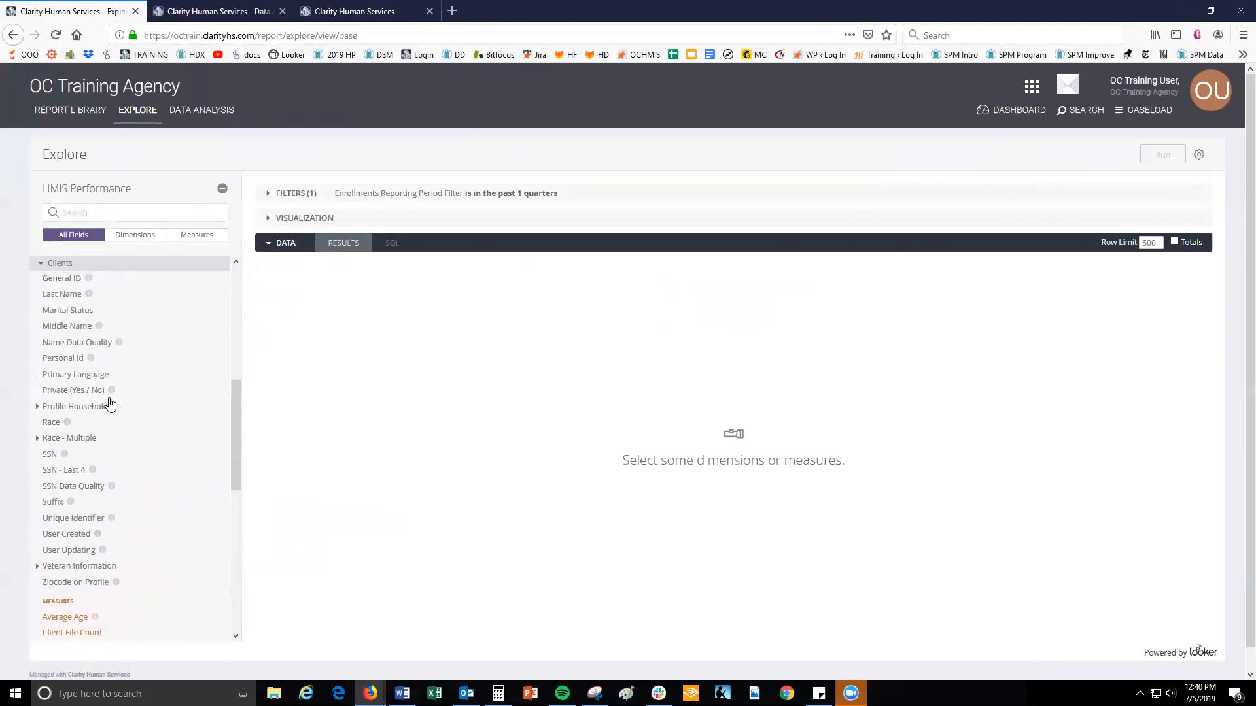
{"action": "scroll", "coordinate": [110, 404], "scroll_direction": "up", "scroll_amount": 1}
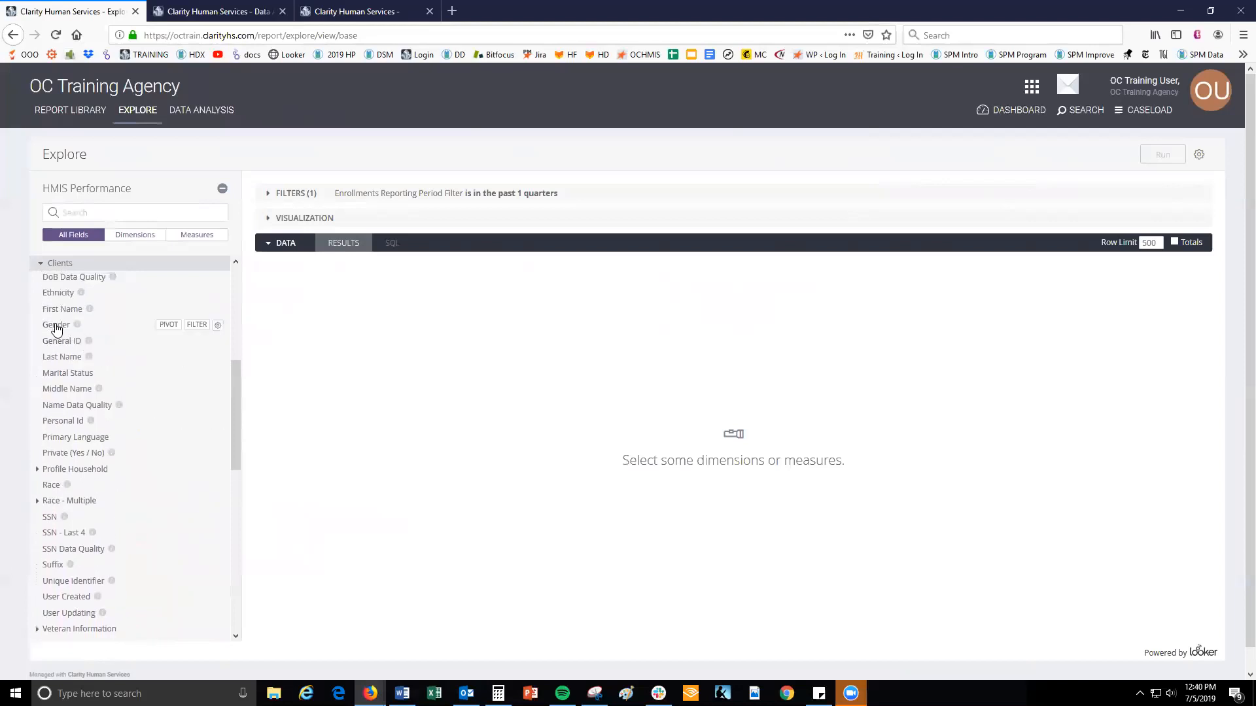
{"action": "left_click", "coordinate": [56, 326]}
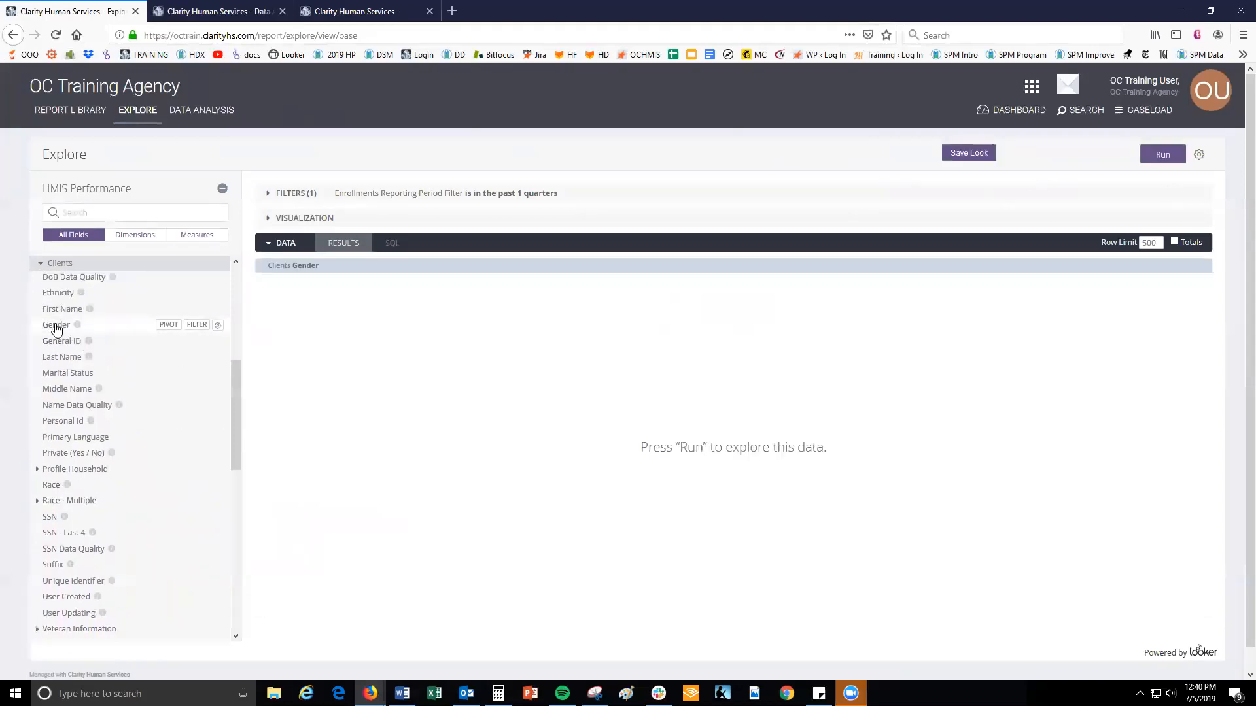
{"action": "left_click", "coordinate": [1162, 155]}
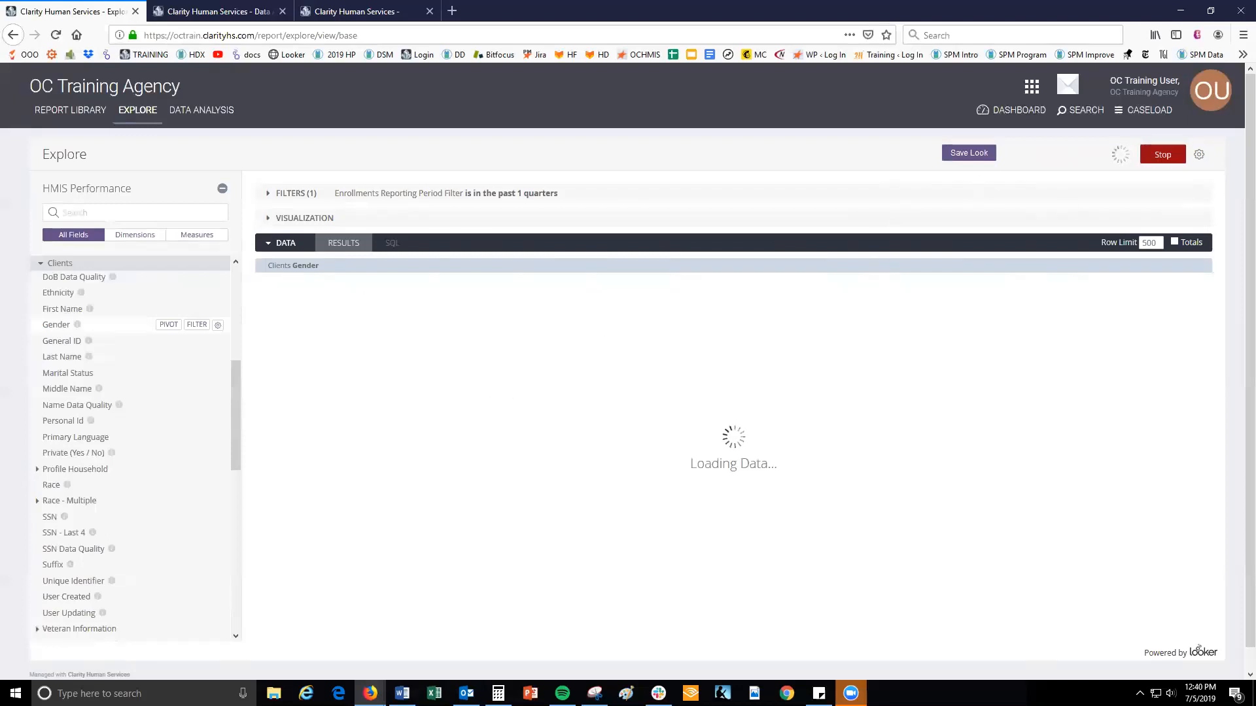
{"action": "key", "text": "alt+Tab"}
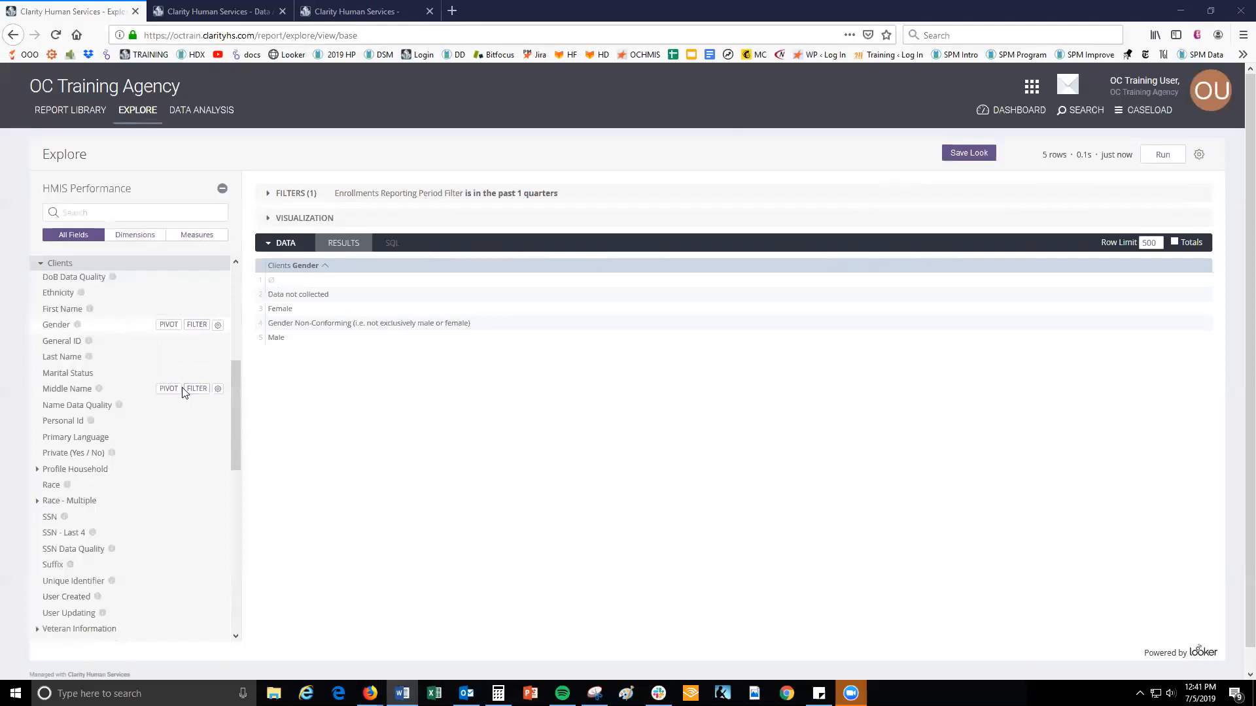
Add the Number of Clients measure from the Clients group and run the query again.
{"action": "scroll", "coordinate": [183, 391], "scroll_direction": "down", "scroll_amount": 7}
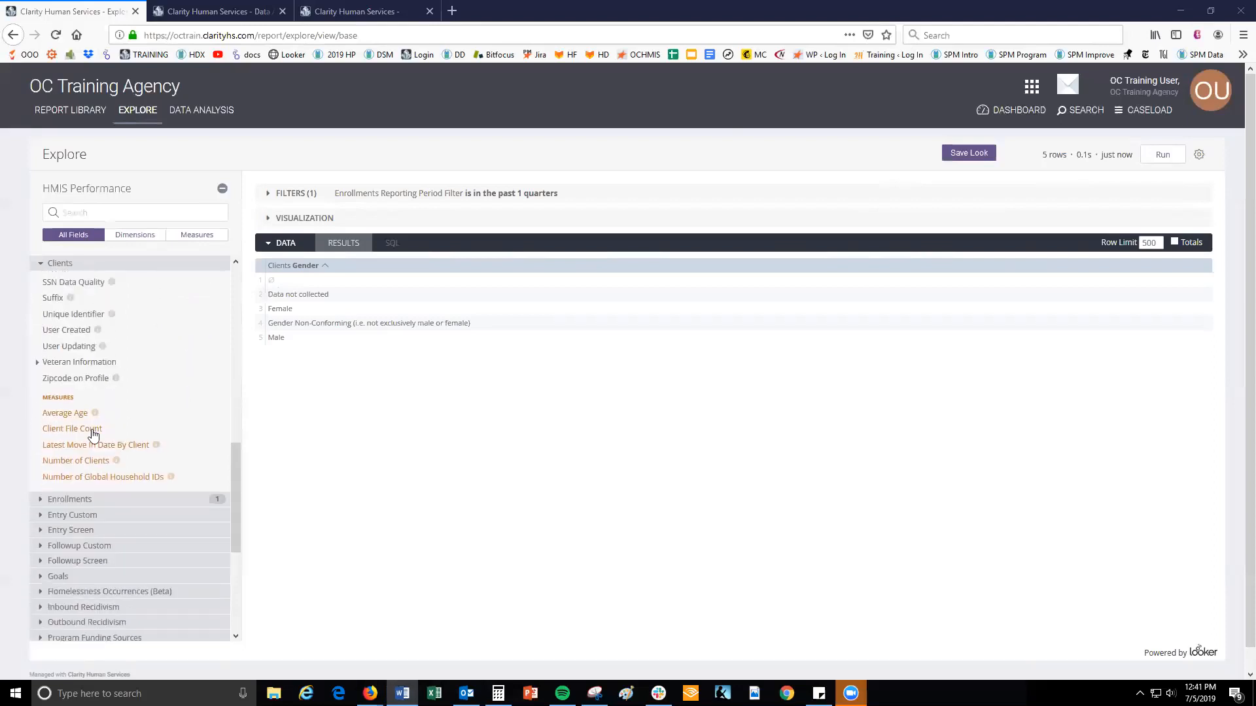
{"action": "left_click", "coordinate": [59, 462]}
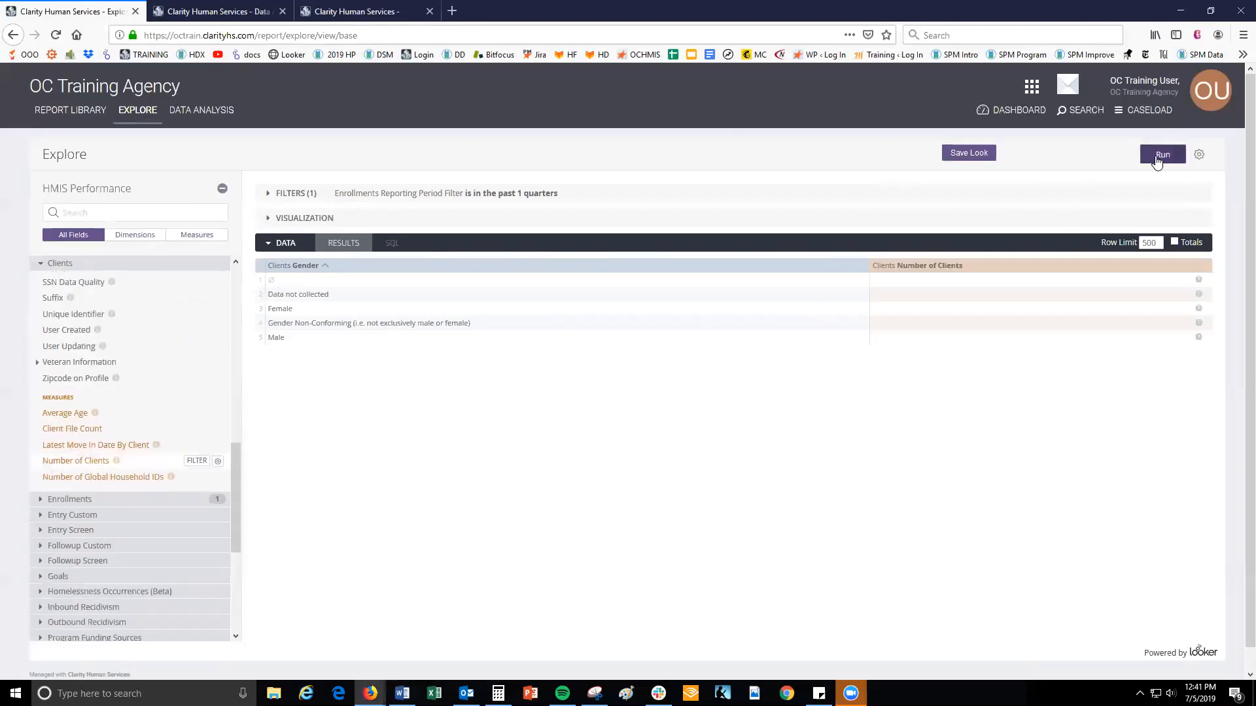
{"action": "left_click", "coordinate": [1158, 157]}
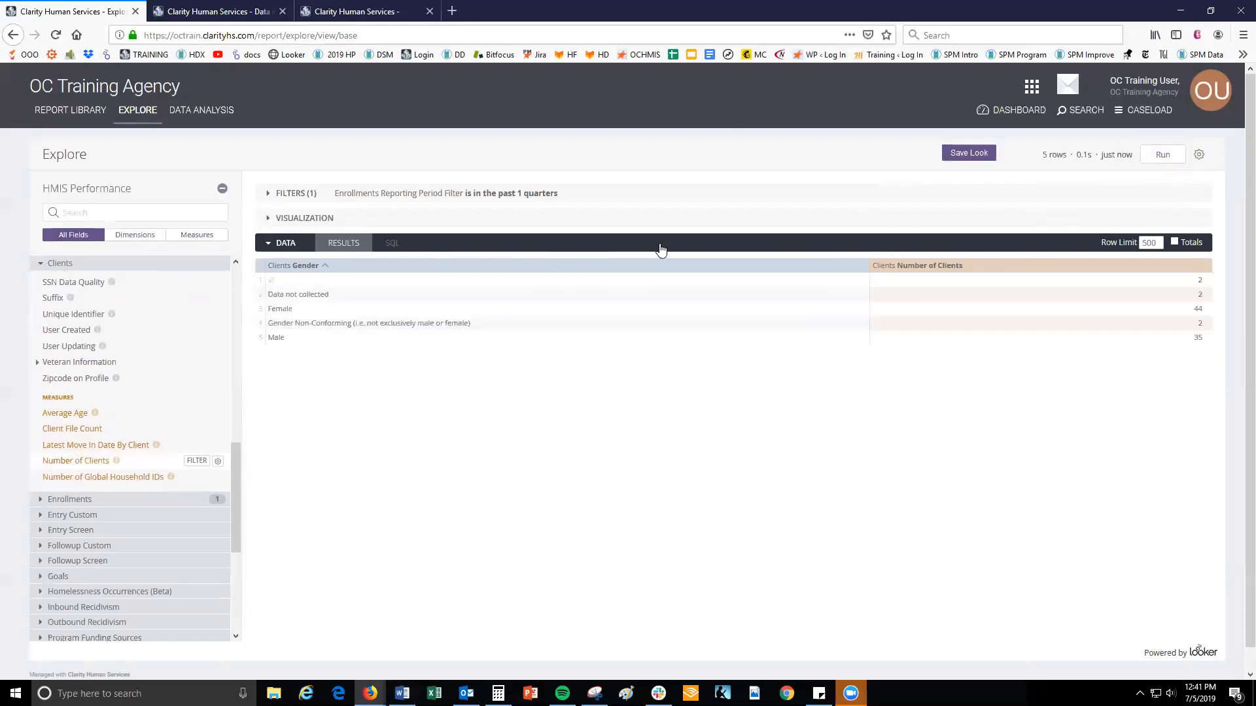
Sort the results by Gender in descending order, and re-sort them by Number of Clients in descending order.
{"action": "left_click", "coordinate": [533, 267]}
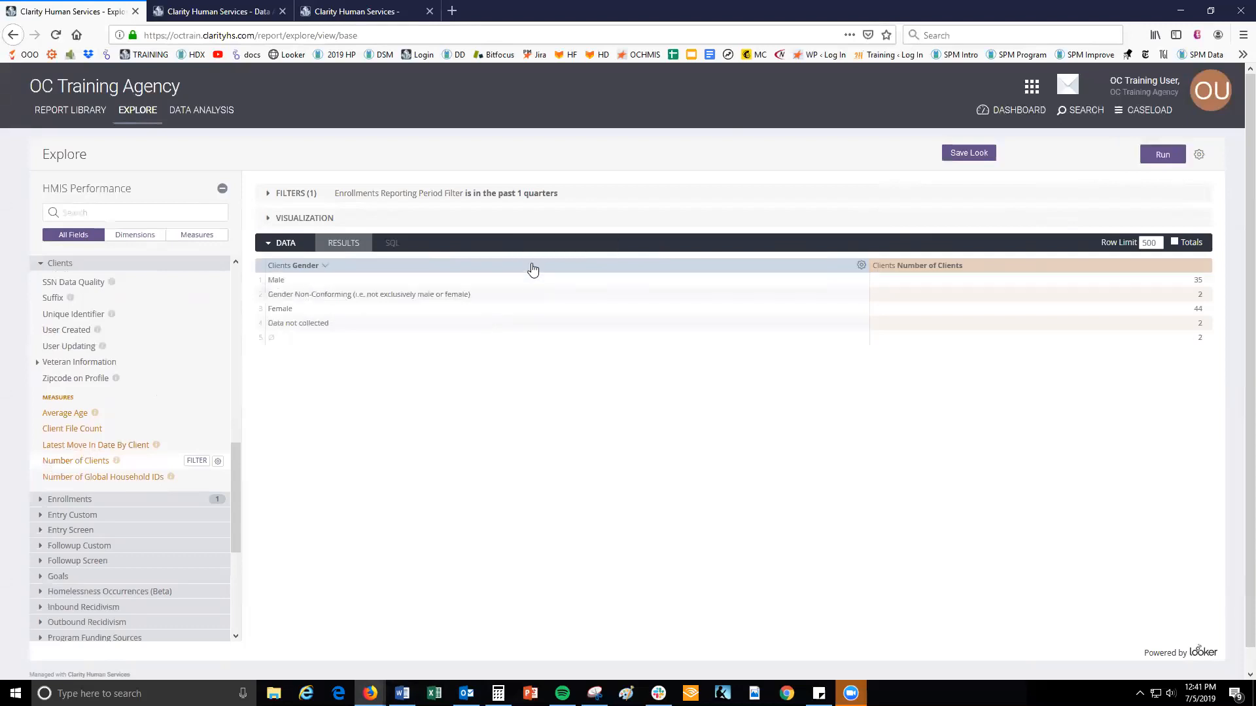
{"action": "left_click", "coordinate": [976, 265]}
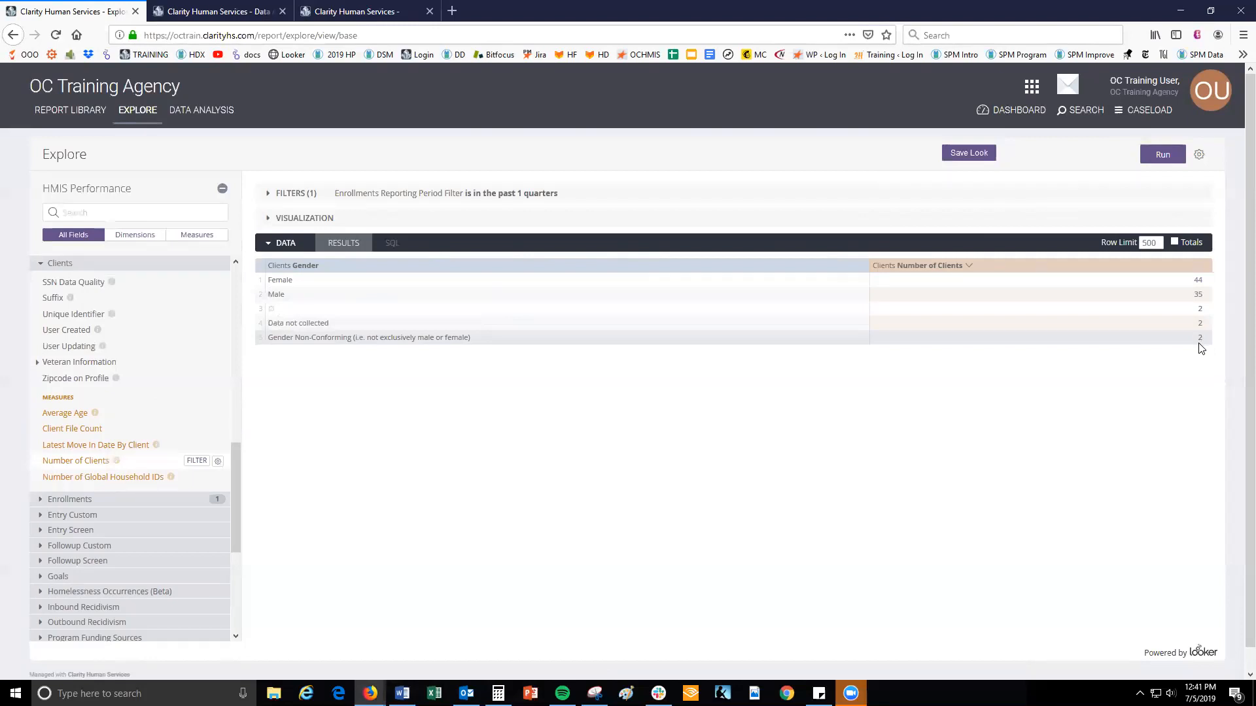
{"action": "key", "text": "alt+Tab"}
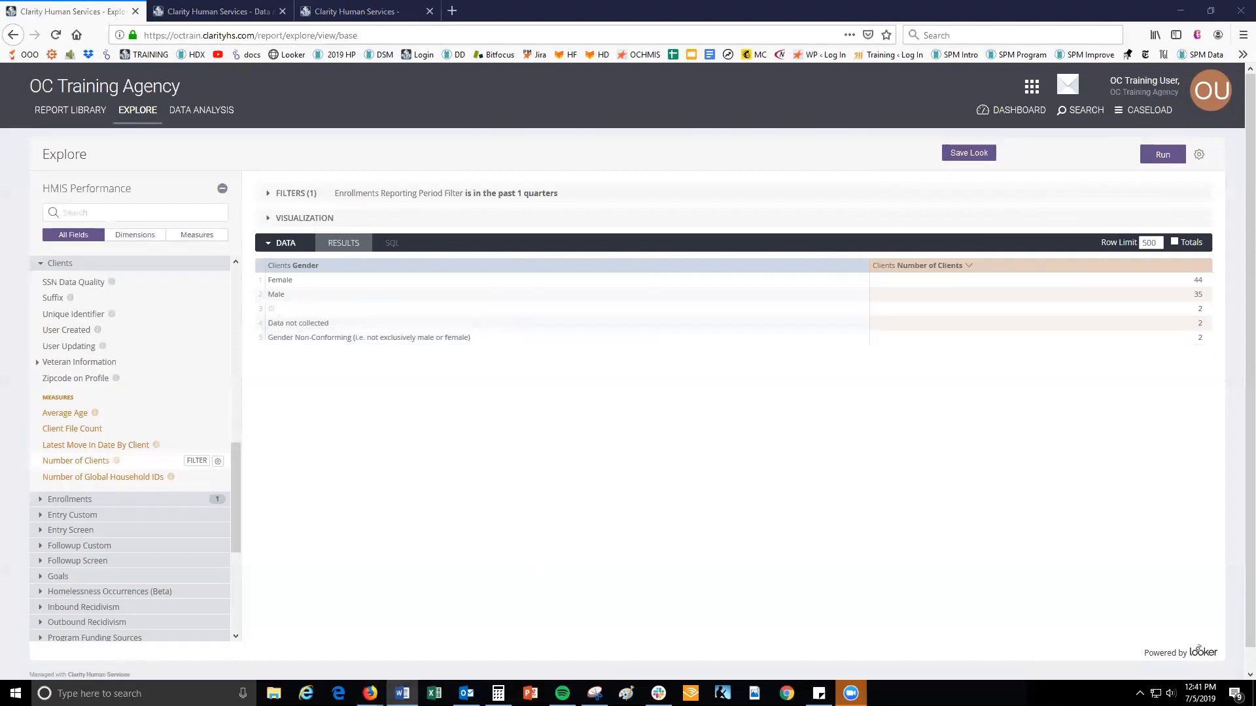
Expand the filter and visualization sections, previewing the gender counts as a bar chart before displaying them as a table.
{"action": "left_click", "coordinate": [393, 199]}
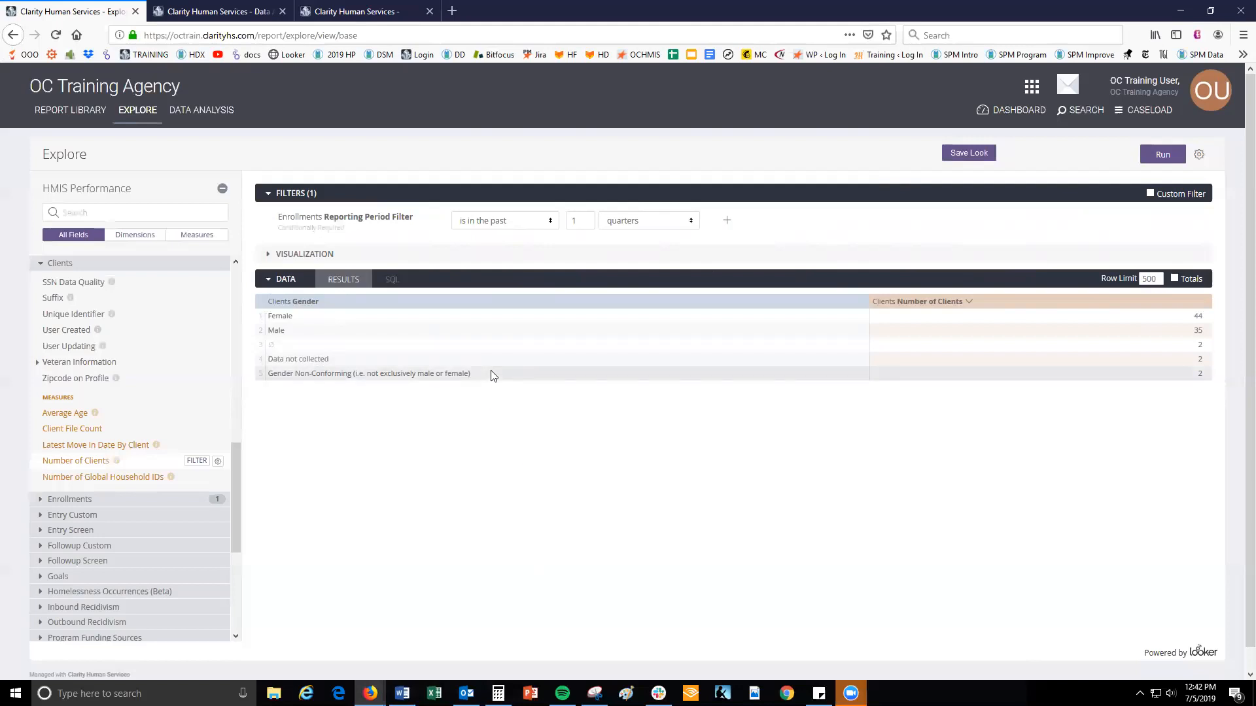
{"action": "left_click", "coordinate": [412, 259]}
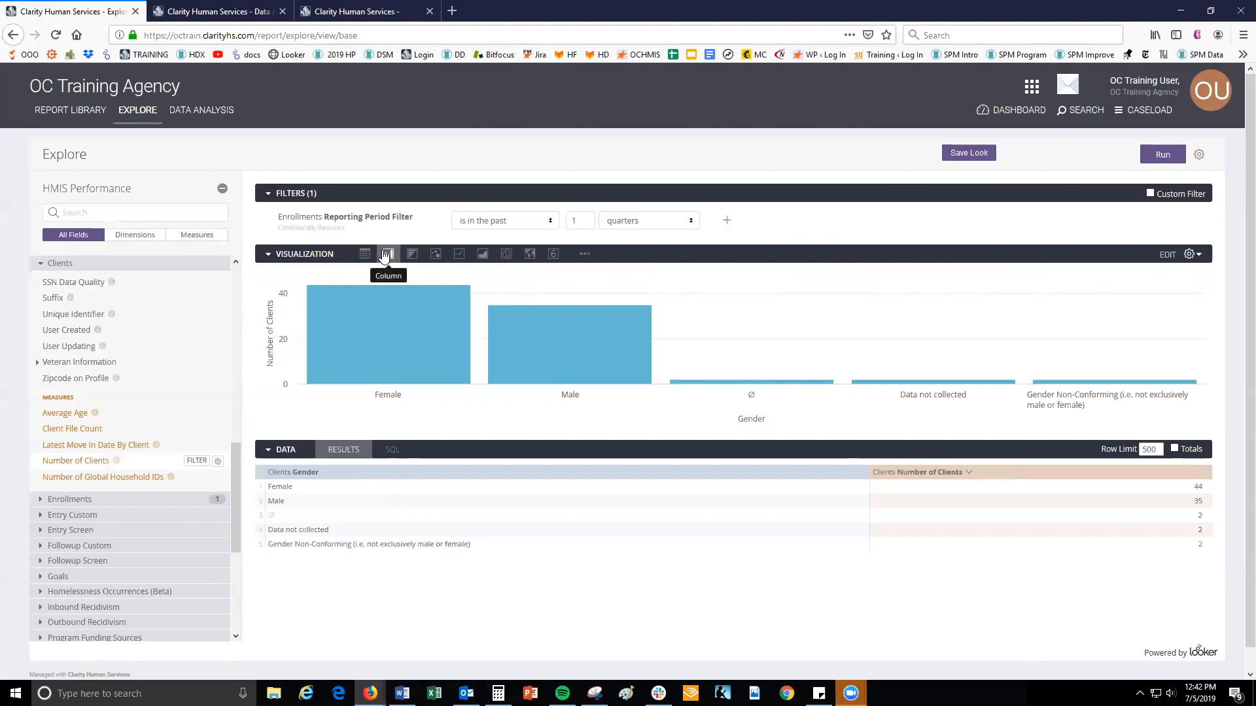
{"action": "left_click", "coordinate": [412, 255]}
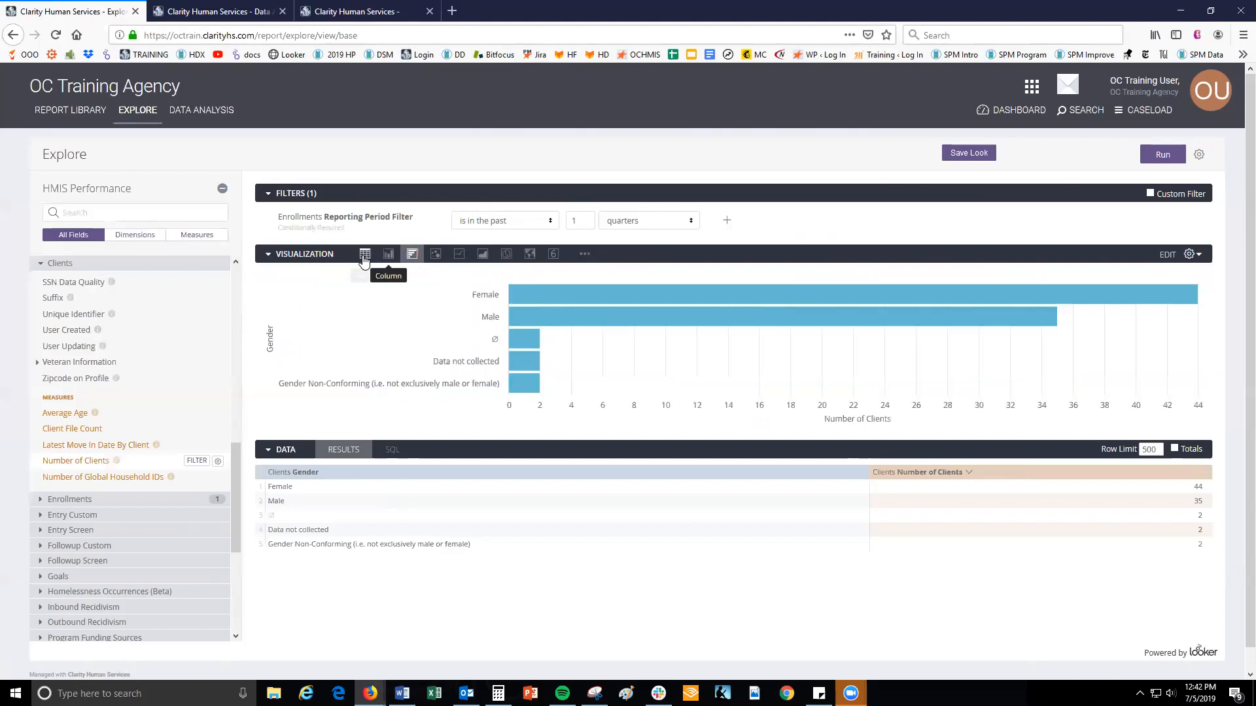
{"action": "left_click", "coordinate": [364, 255]}
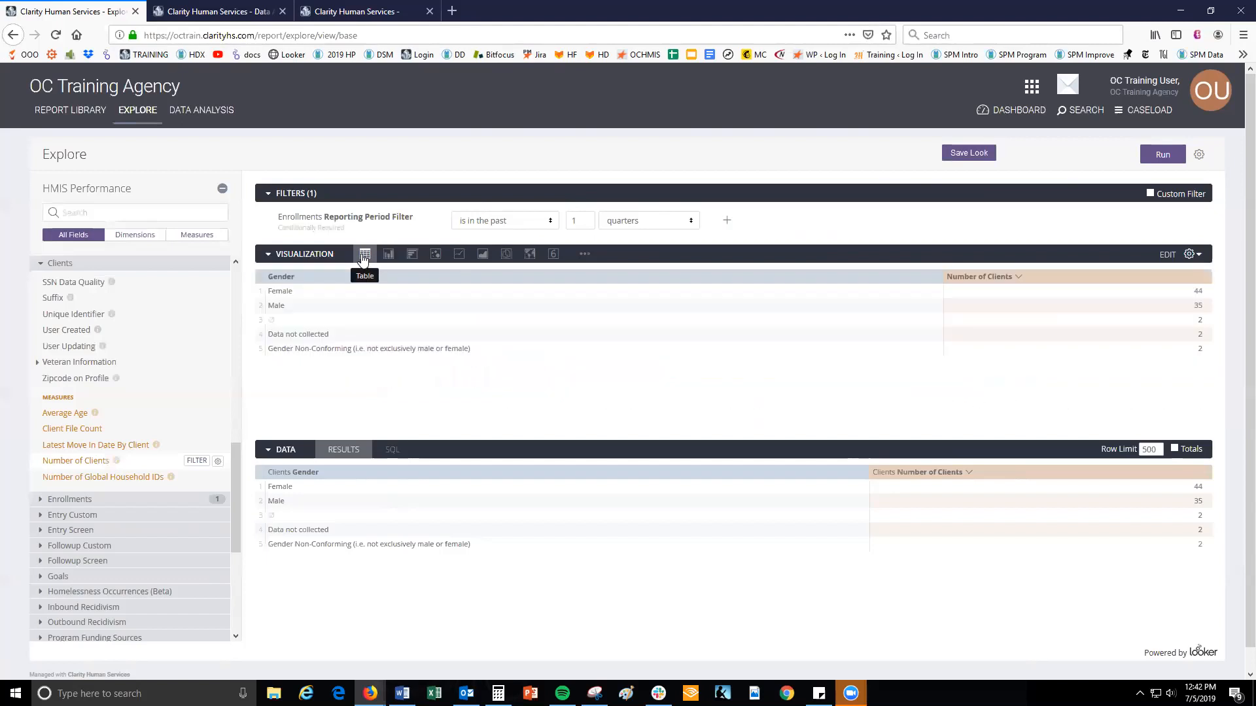